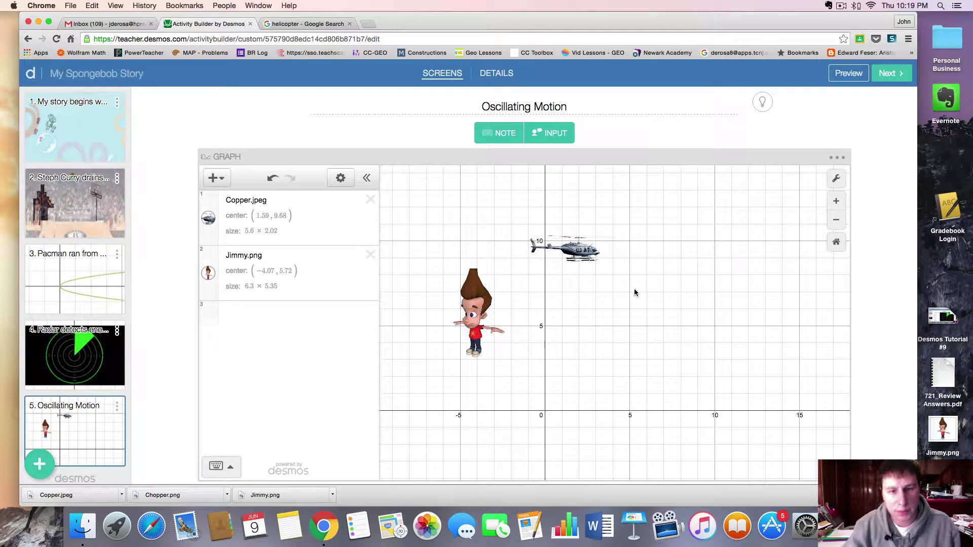
Move the Jimmy.png picture down to just above the x-axis, centred at about (−5, 2.95).
left_click(478, 302)
left_click_drag(474, 316, 460, 360)
left_click(575, 317)
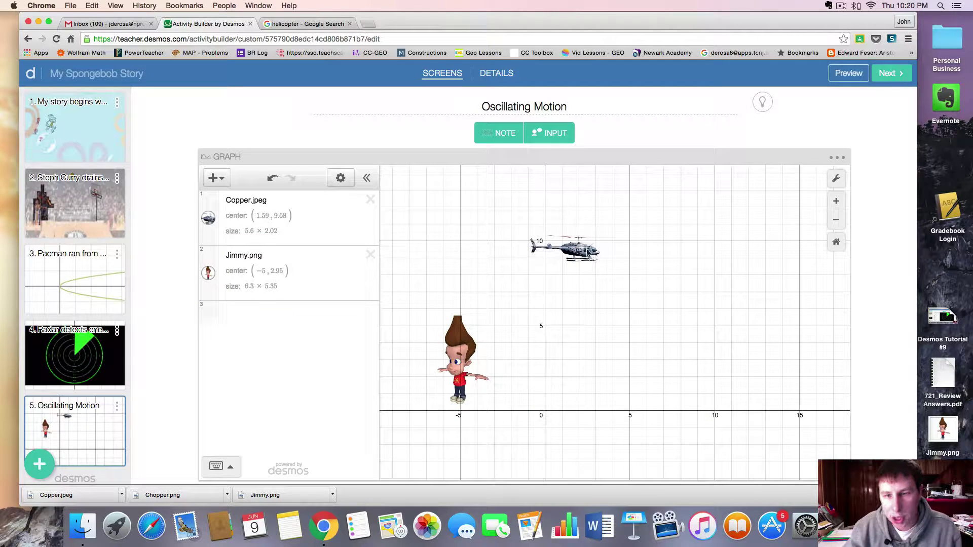
Enlarge the helicopter picture to about 8.5 × 3.2 and move its centre to about (4.6, 10.6).
left_click(588, 255)
left_click_drag(618, 264, 645, 285)
left_click(641, 307)
left_click(579, 249)
left_click_drag(573, 246, 625, 231)
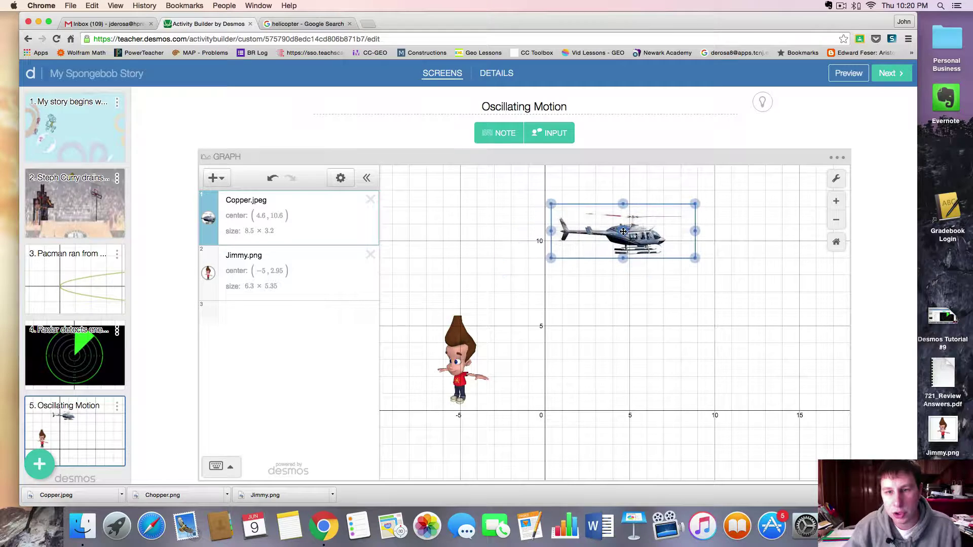
left_click(625, 283)
Fine-tune both pictures, placing the helicopter at about (4.56, 10.84) and Jimmy at about (−4.26, 3.22).
left_click(466, 373)
mouse_move(460, 359)
left_mouse_down()
mouse_move(462, 378)
mouse_move(458, 357)
left_mouse_up()
left_click(629, 237)
mouse_move(629, 237)
left_mouse_down()
mouse_move(664, 215)
mouse_move(562, 219)
mouse_move(675, 224)
mouse_move(600, 206)
mouse_move(566, 225)
mouse_move(671, 228)
mouse_move(623, 228)
left_mouse_up()
left_click(630, 280)
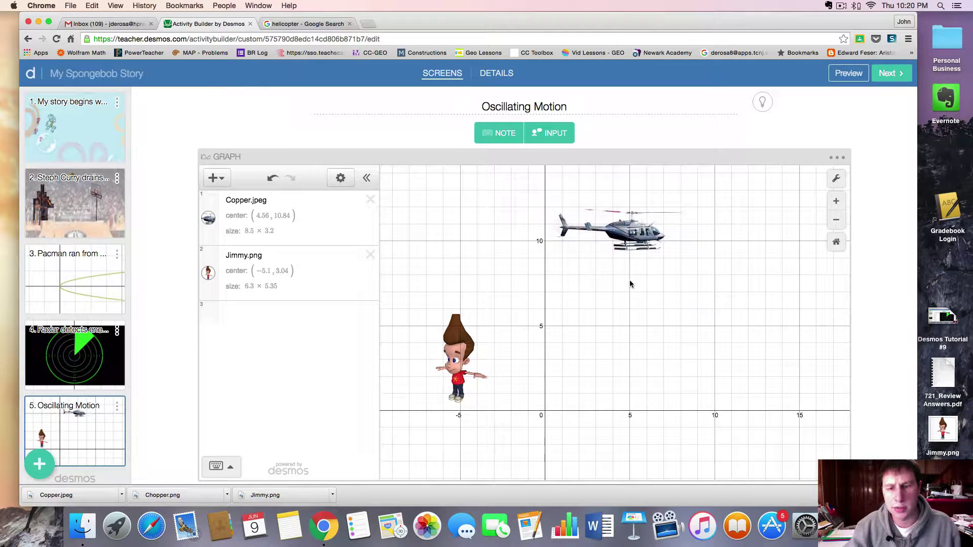
left_click(464, 359)
left_click_drag(459, 360, 473, 357)
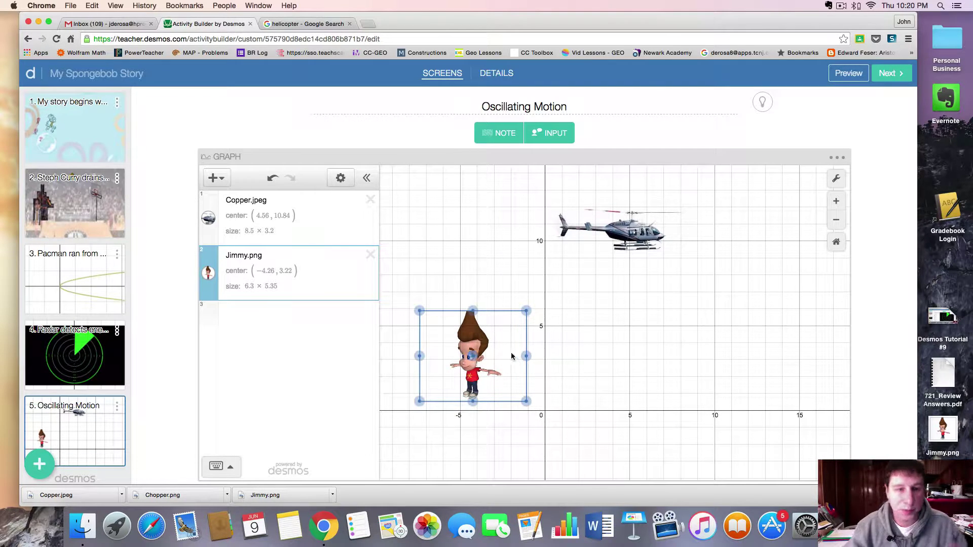
Centre Jimmy at about (−2.95, 2.95) using a temporary guide line x = −3, and delete that line.
left_click(363, 317)
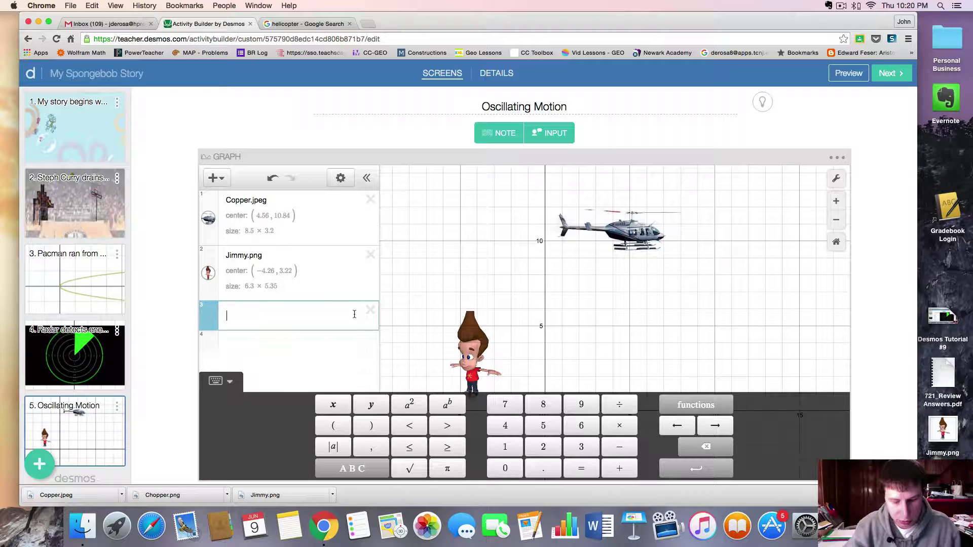
type("x=1")
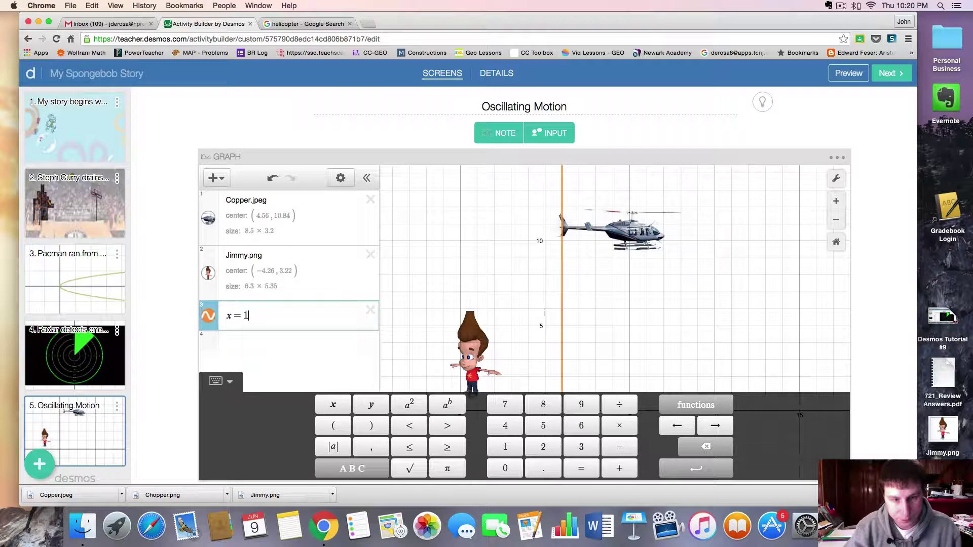
key("BackSpace")
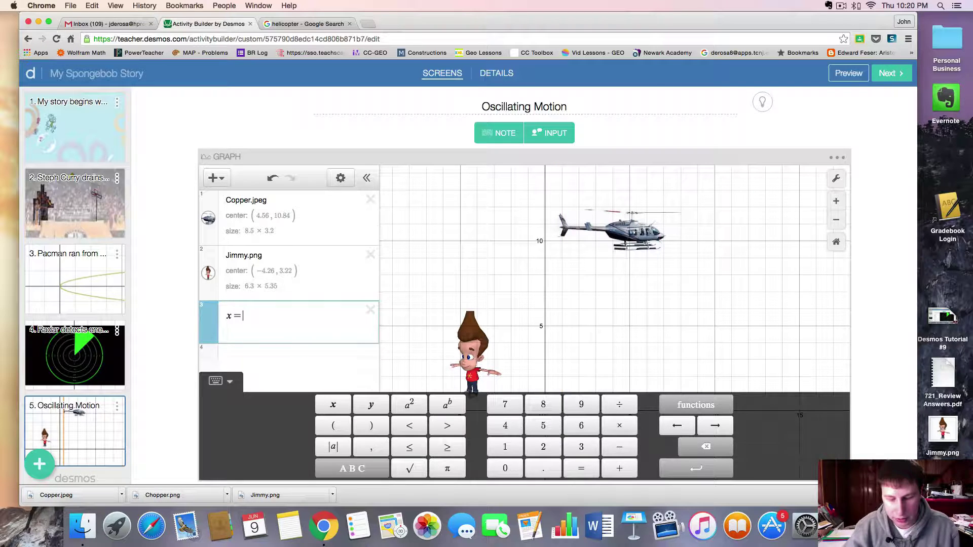
type("-3")
left_click(468, 328)
mouse_move(471, 356)
left_mouse_down()
mouse_move(500, 333)
mouse_move(481, 350)
left_mouse_up()
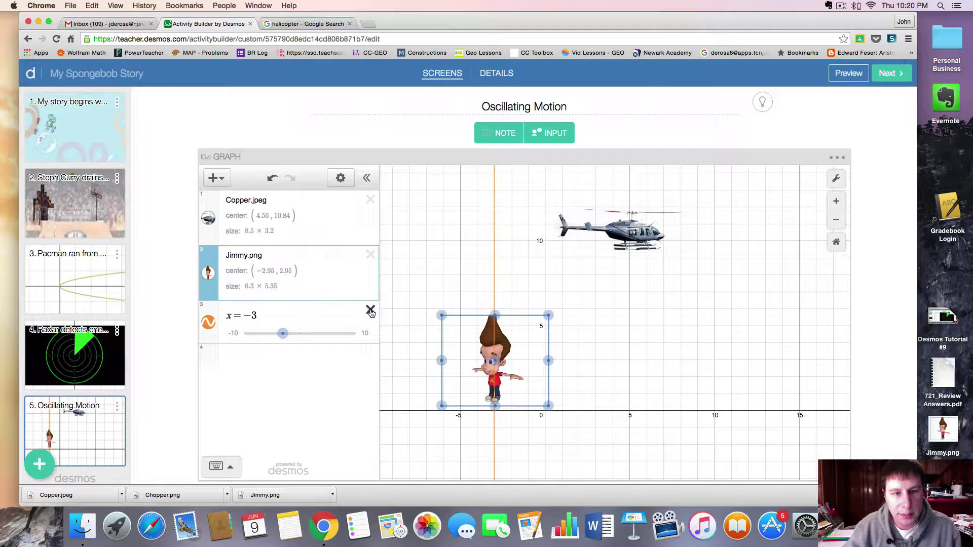
left_click(371, 310)
Set the vertical centre coordinate of Jimmy.png to c, add a slider for c and play it.
double_click(285, 272)
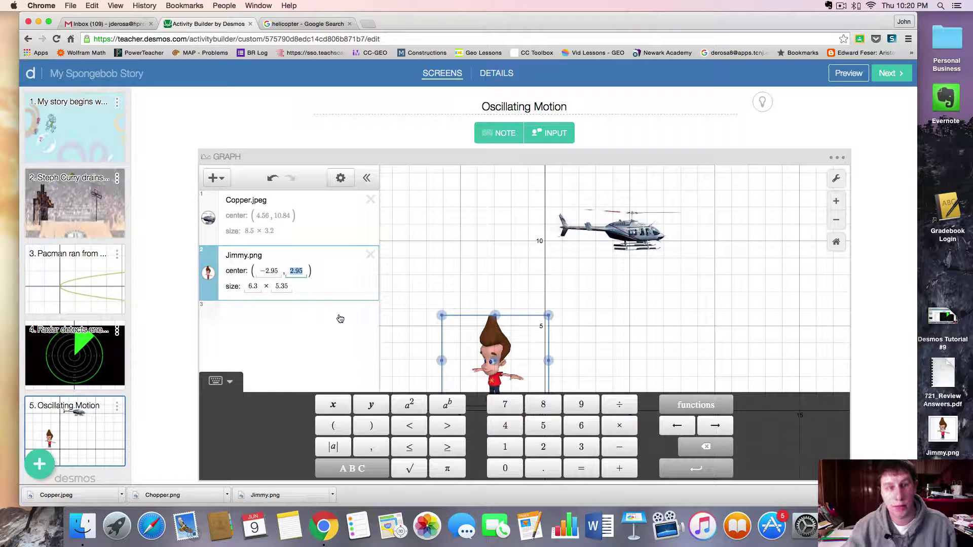
type("c")
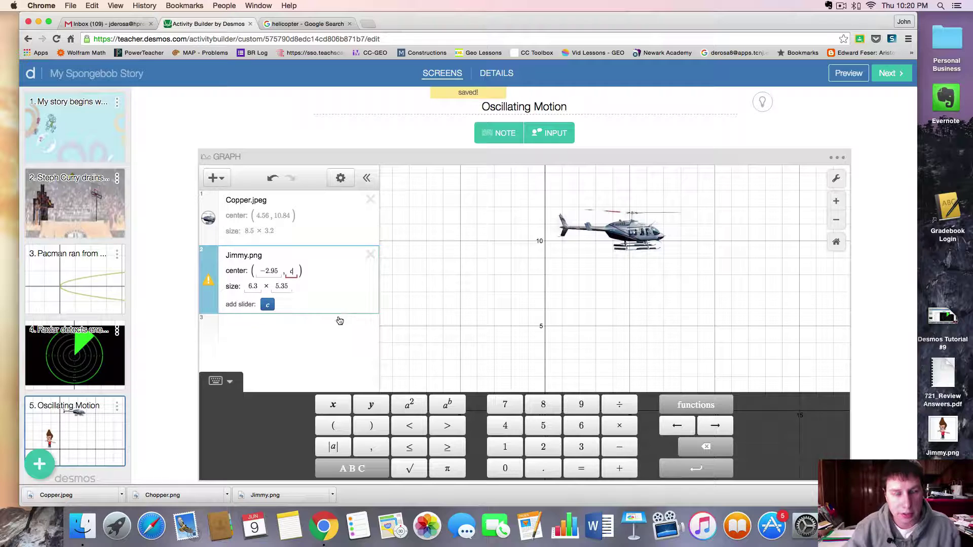
left_click(268, 304)
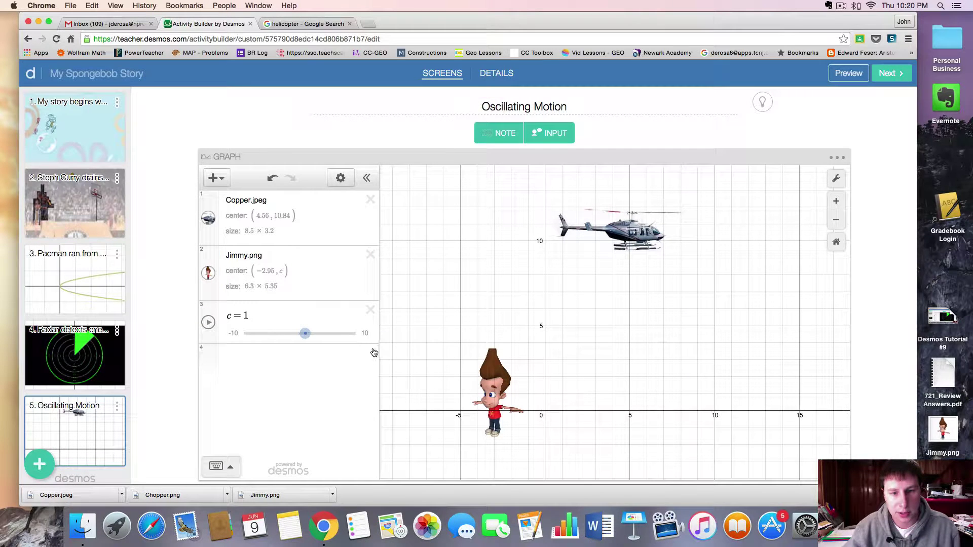
left_click(208, 323)
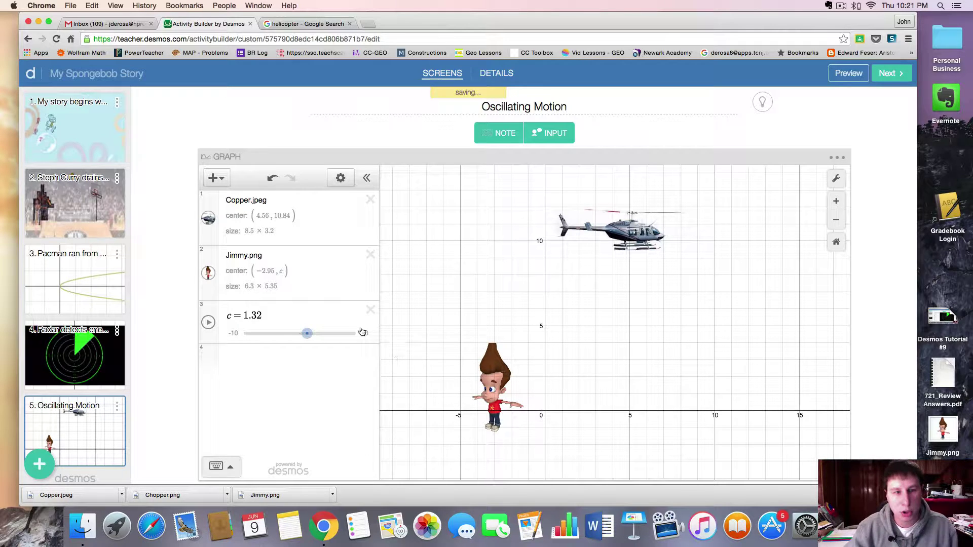
Reposition Jimmy on the graph to about x = −2.26 with c at about 2.56.
left_click(495, 374)
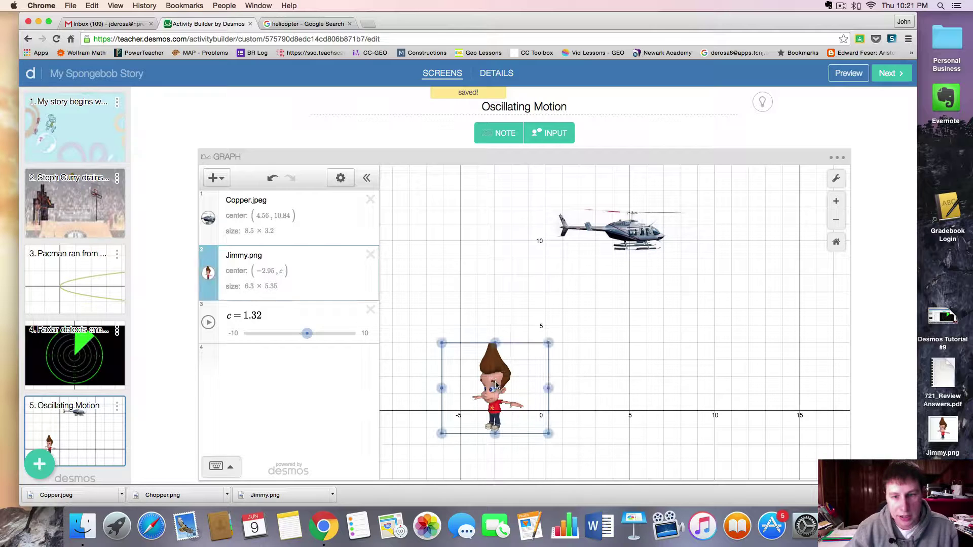
left_click_drag(494, 388, 499, 364)
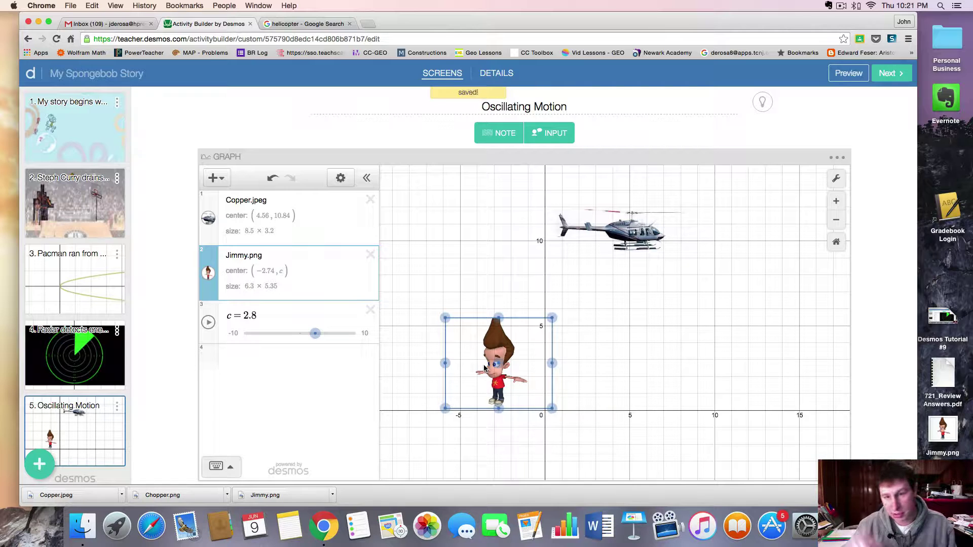
left_click(287, 273)
left_click(419, 289)
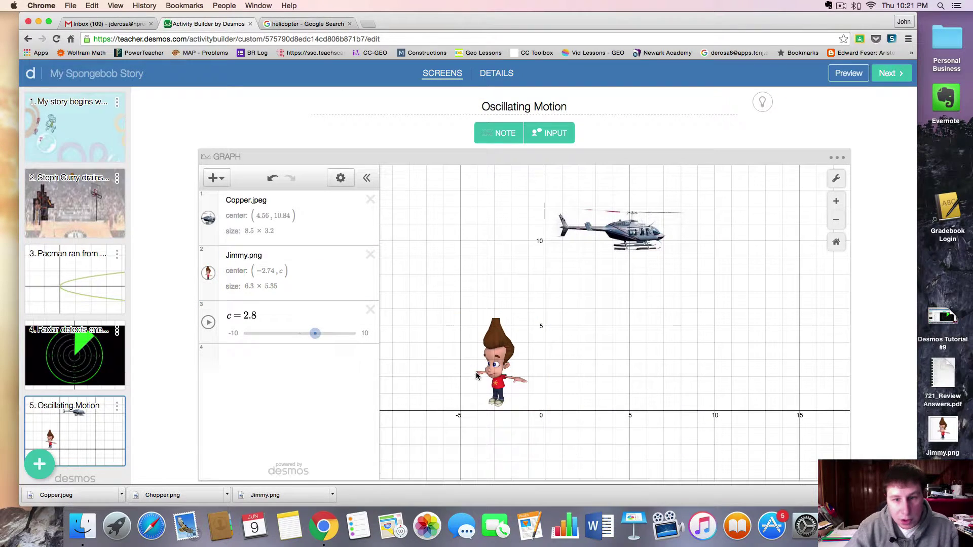
mouse_move(498, 364)
left_mouse_down()
mouse_move(509, 271)
mouse_move(507, 469)
mouse_move(512, 256)
mouse_move(510, 400)
mouse_move(507, 368)
left_mouse_up()
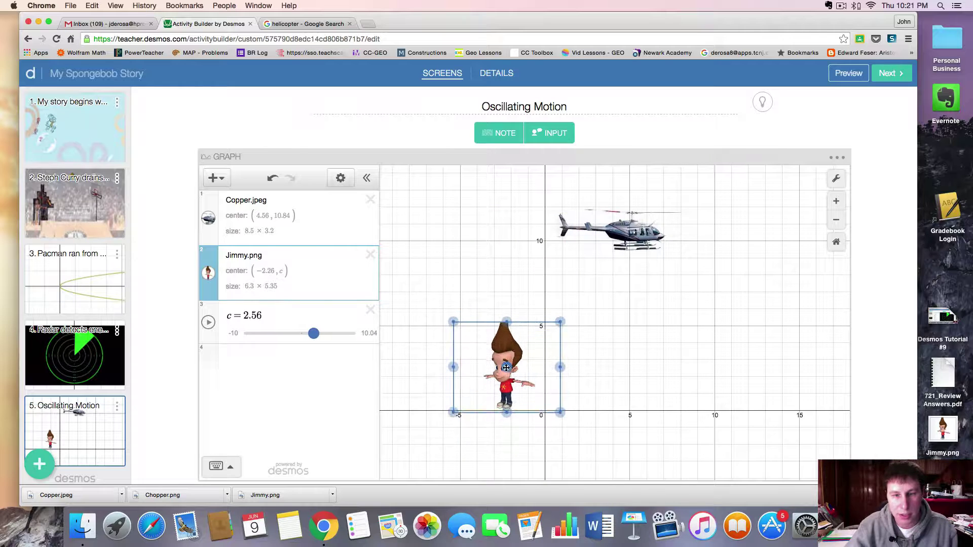
Change Jimmy's vertical centre coordinate to sin c and animate the c slider to check the oscillation.
left_click(281, 273)
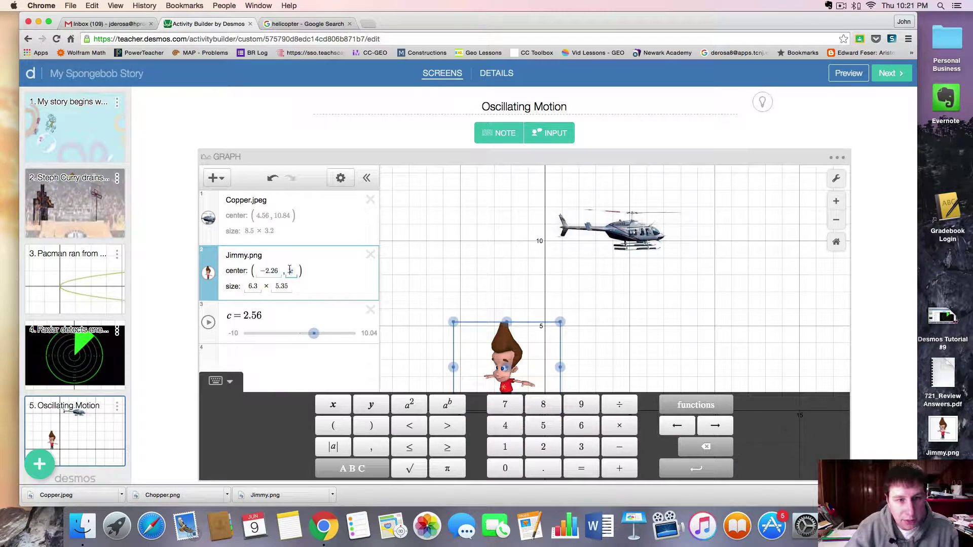
type("sin")
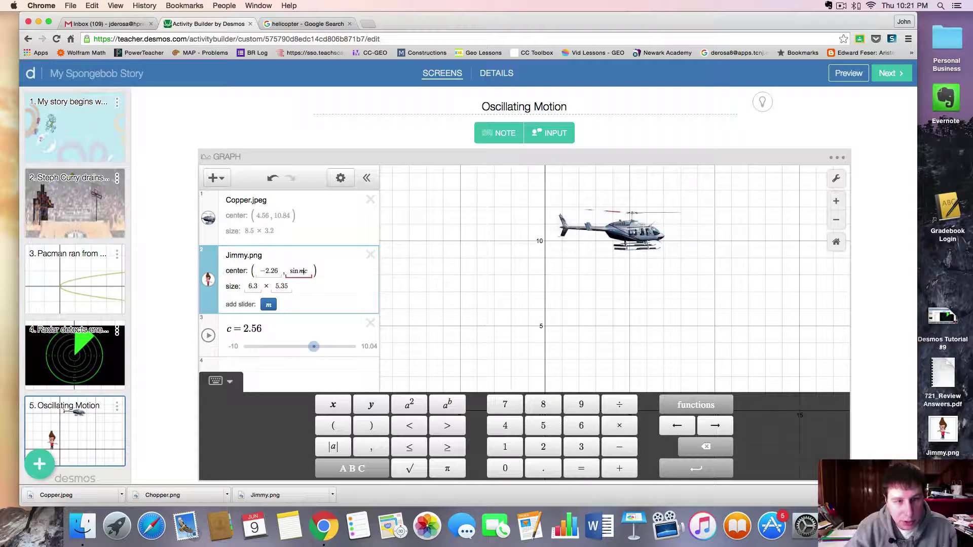
left_click(498, 259)
left_click(456, 324)
left_click(209, 322)
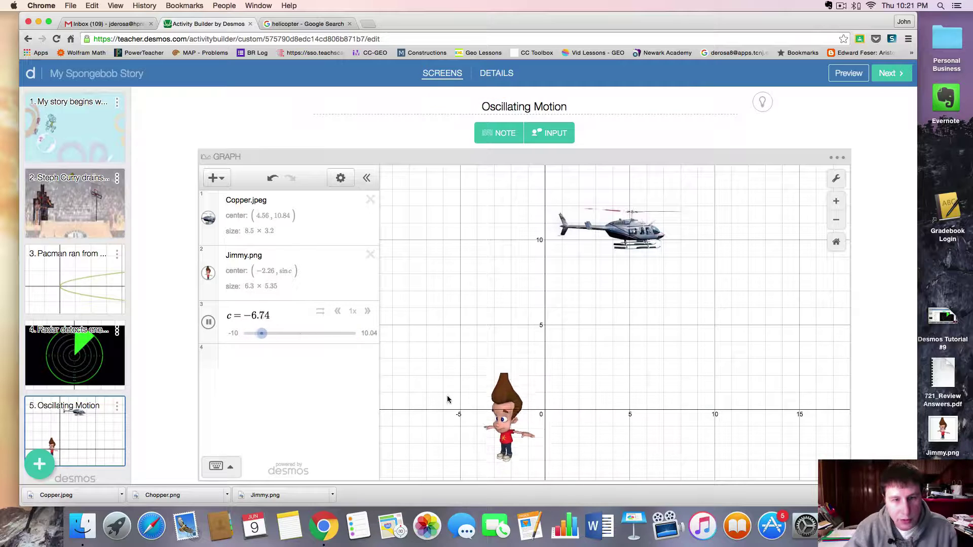
scroll(507, 411, "down", 3)
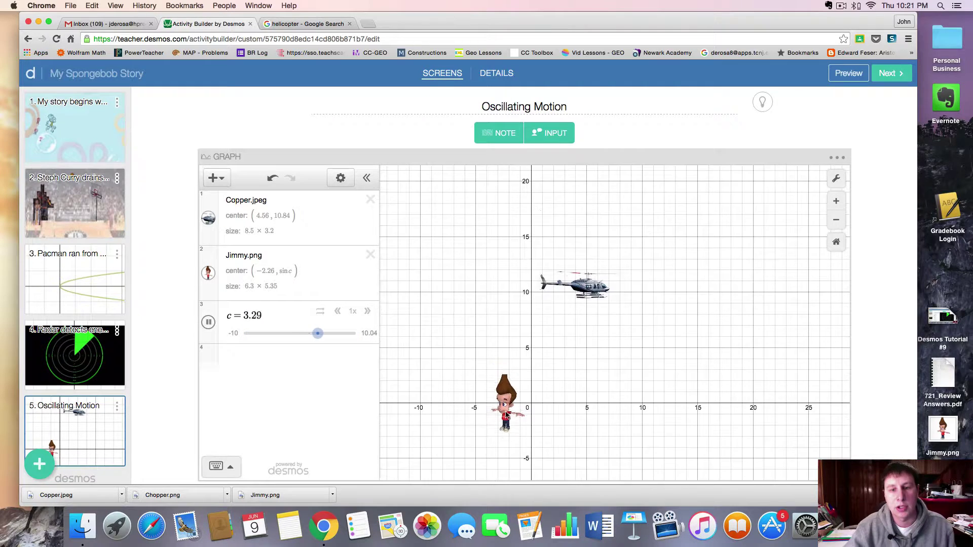
scroll(545, 410, "up", 3)
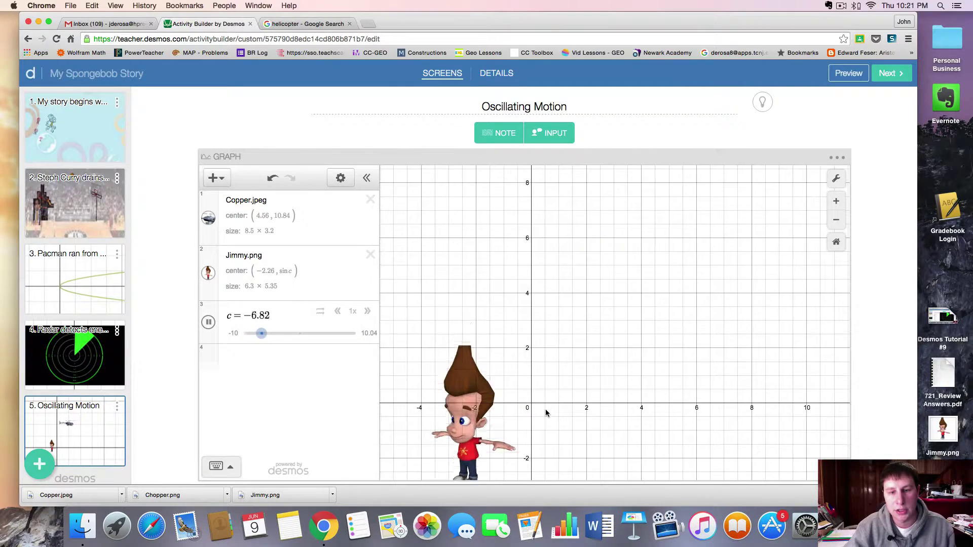
scroll(545, 410, "down", 3)
scroll(546, 413, "up", 2)
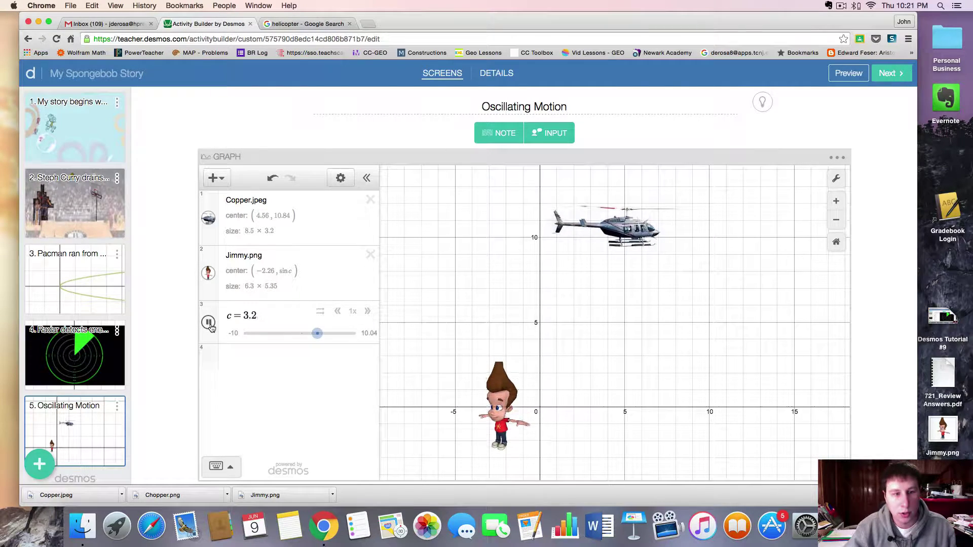
Raise Jimmy's oscillation by changing the vertical centre coordinate to sin c + 3.
left_click(284, 274)
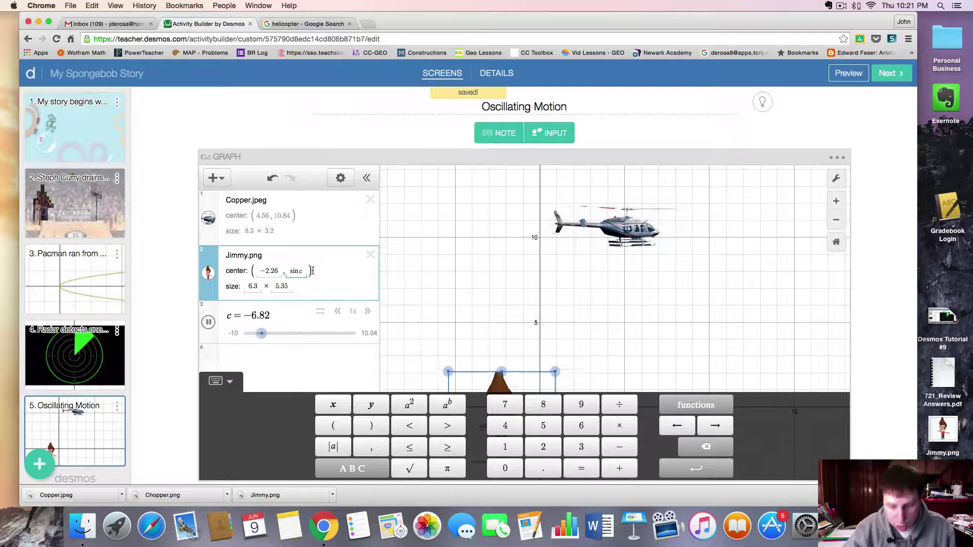
type("+ 3")
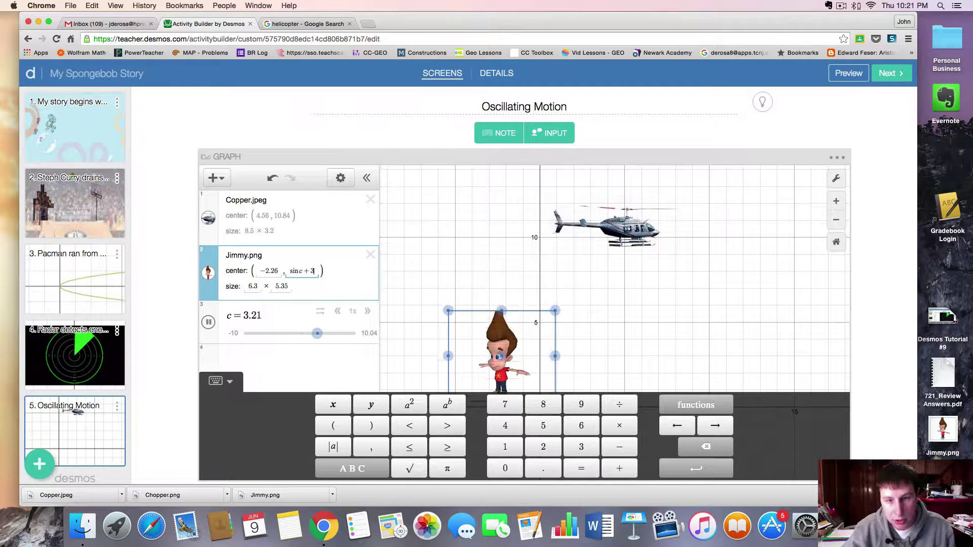
left_click(421, 265)
scroll(421, 261, "up", 2)
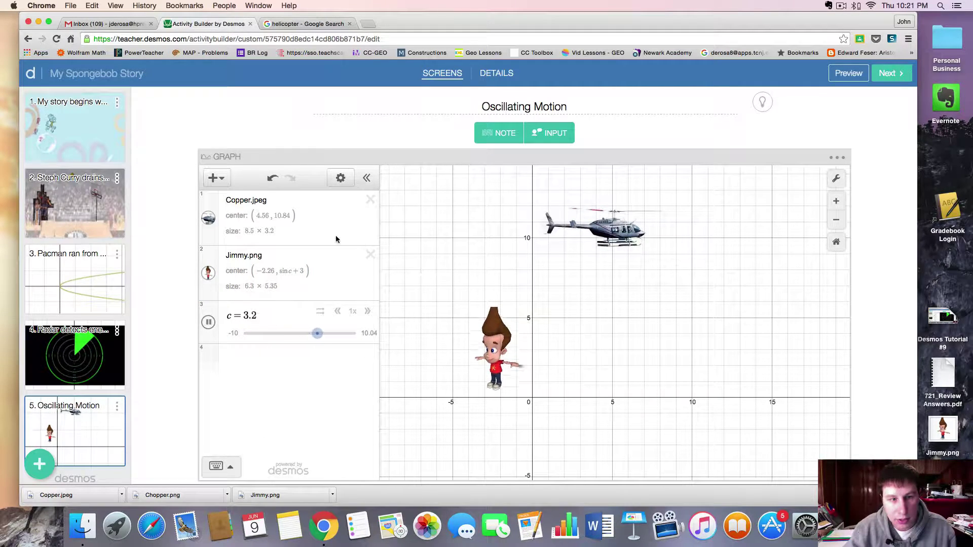
Change the constant in Jimmy's vertical centre coordinate so that it reads sin c + 4.
double_click(313, 271)
left_click(317, 272)
key("BackSpace")
type("4")
left_click(628, 324)
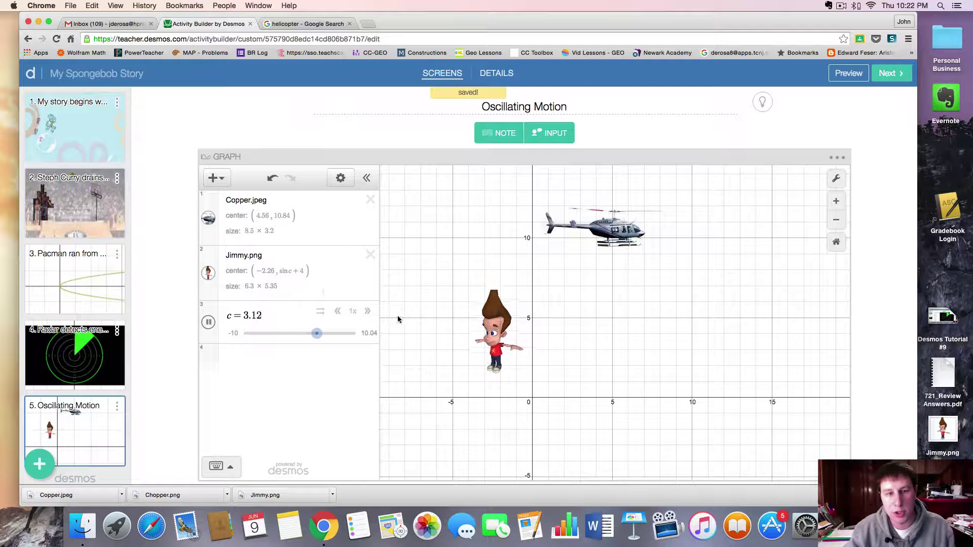
Stop the c animation with c set to −1.1, and move the helicopter to about (6.42, 10.77).
left_click(209, 323)
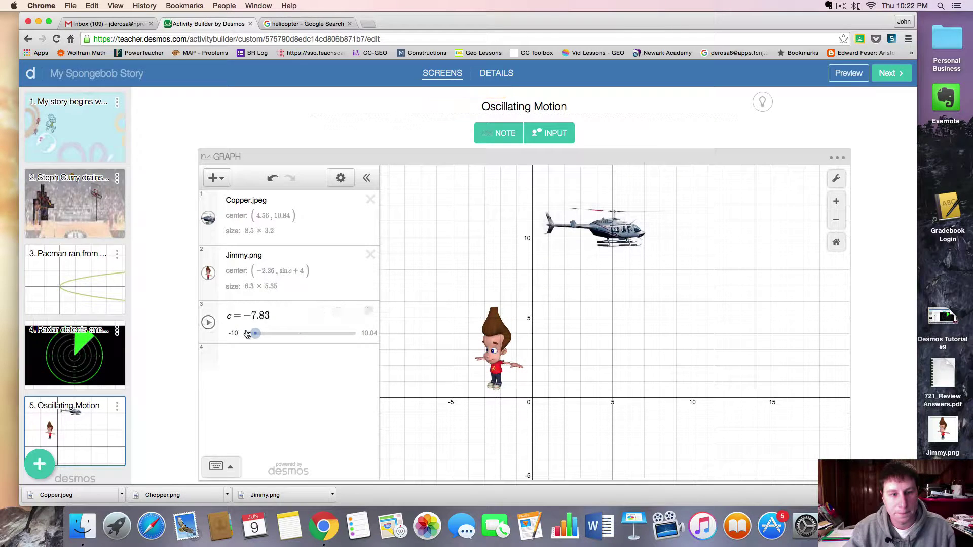
left_click_drag(314, 339, 296, 338)
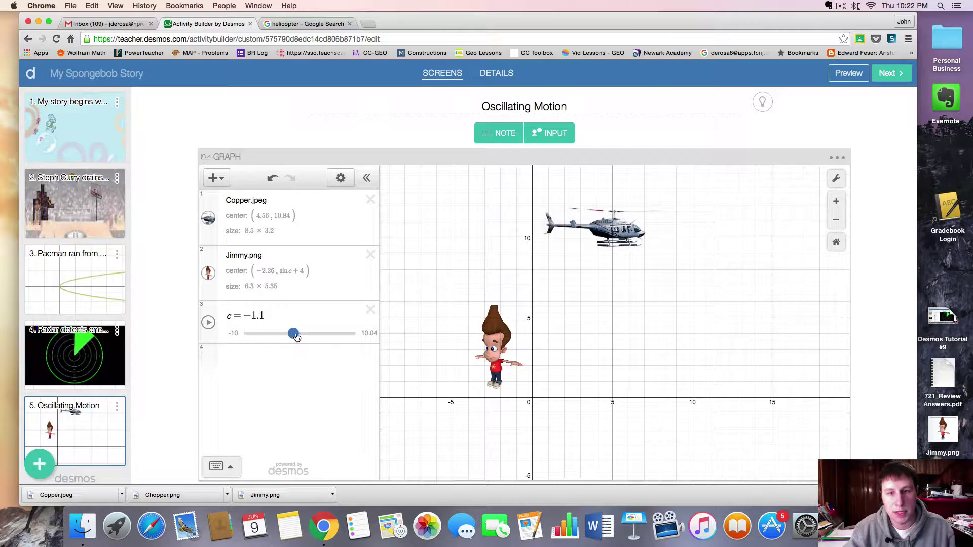
mouse_move(625, 237)
left_mouse_down()
mouse_move(729, 227)
mouse_move(598, 217)
mouse_move(690, 218)
mouse_move(609, 242)
mouse_move(626, 217)
mouse_move(635, 227)
left_mouse_up()
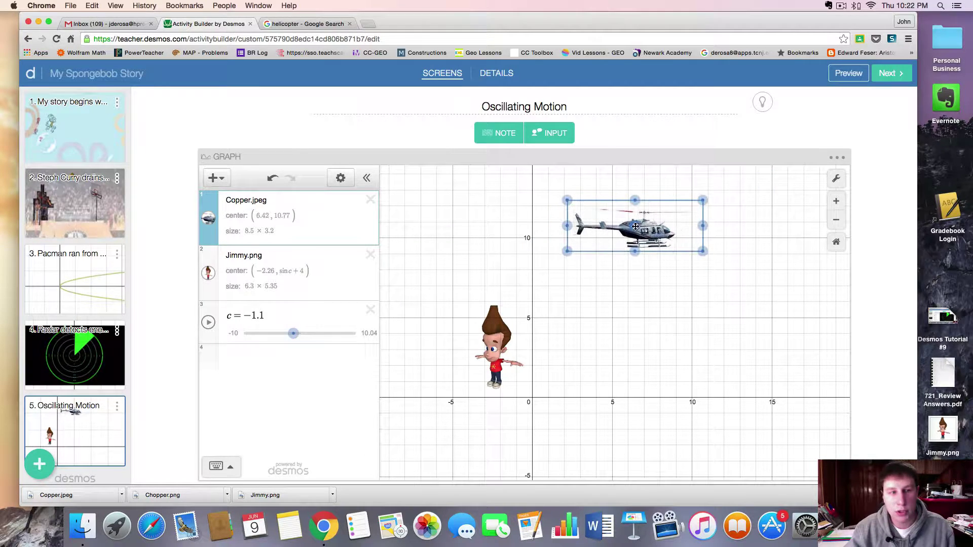
Add the circle equation (x − 9)² + (y − 9)² = 8 as a new expression near the helicopter.
left_click(247, 361)
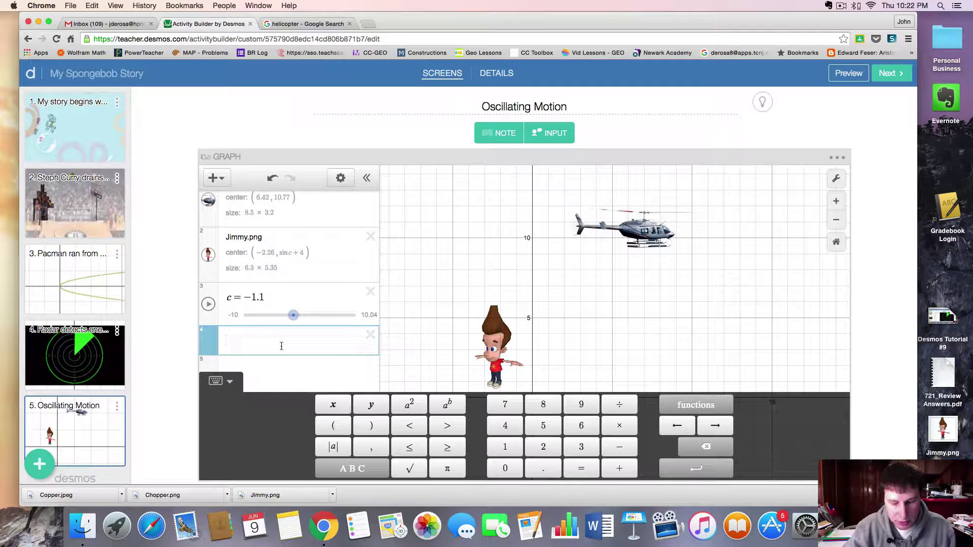
type("(x-5")
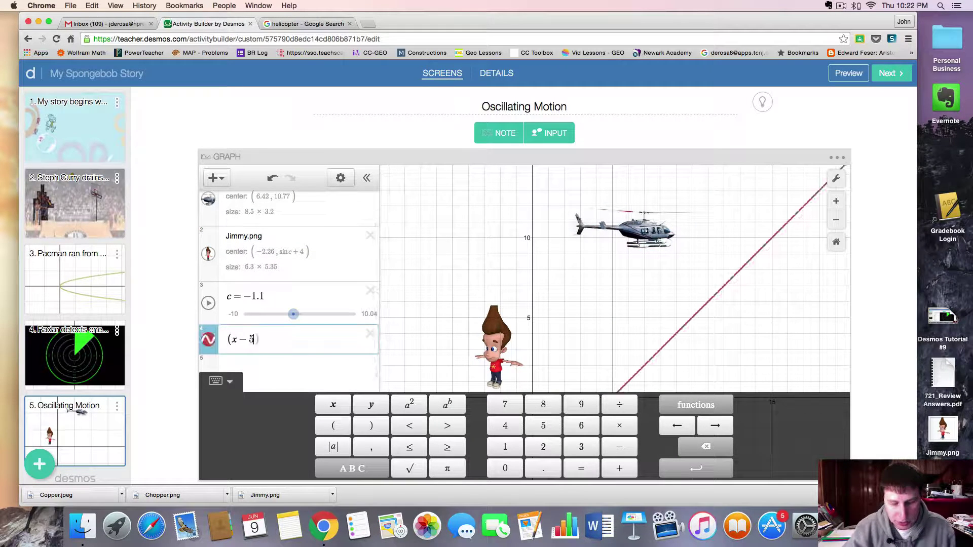
type("^2")
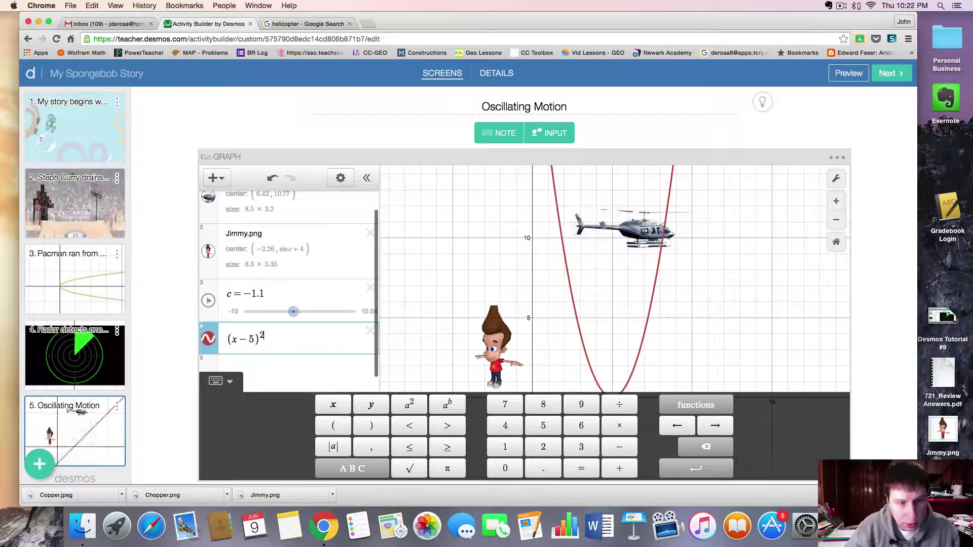
type("+(y-9)^2=8")
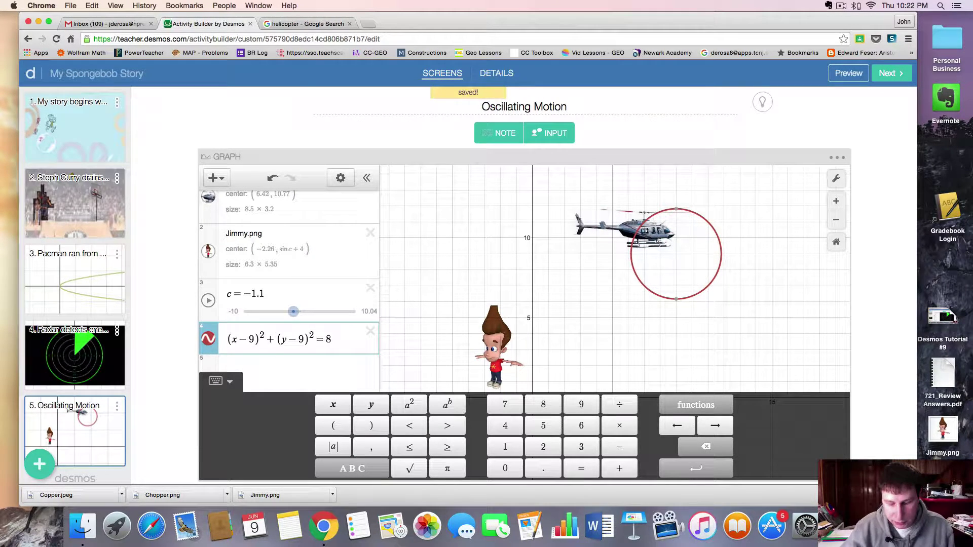
Stretch the circle into a wide ellipse by dividing its (x − 9)² term by 6, and start a new expression.
type("/4")
key("BackSpace")
type("6")
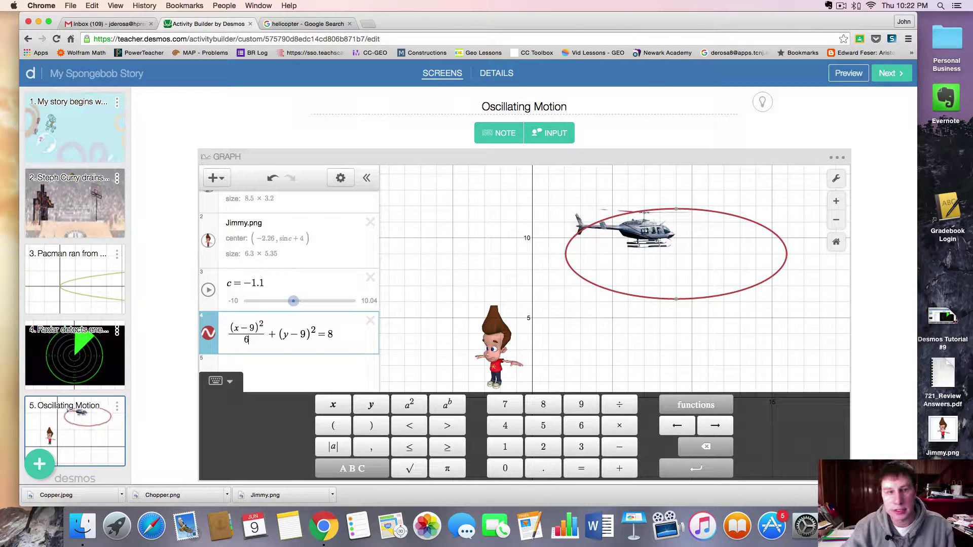
left_click(261, 366)
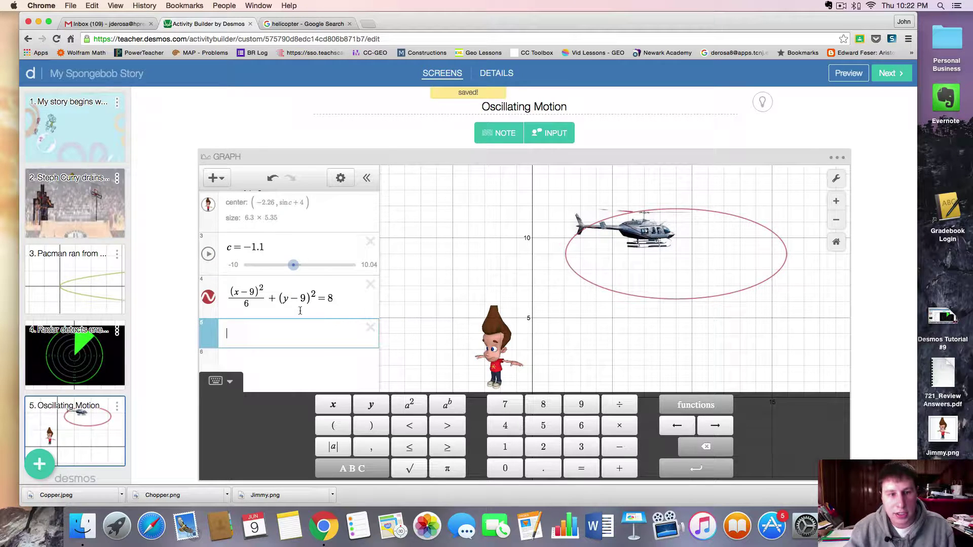
Hide the ellipse equation's curve and delete that expression from the list.
scroll(325, 324, "up", 1)
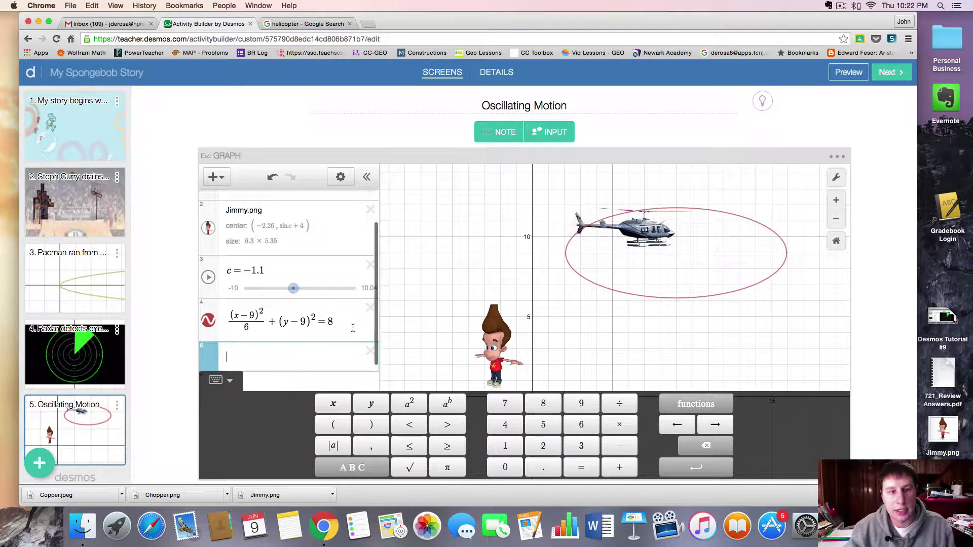
scroll(352, 328, "up", 1)
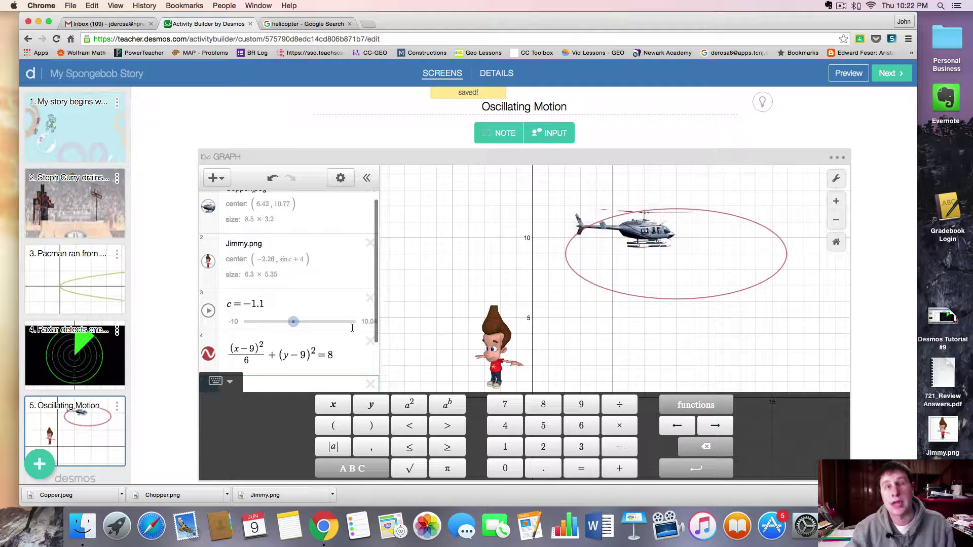
scroll(324, 330, "down", 1)
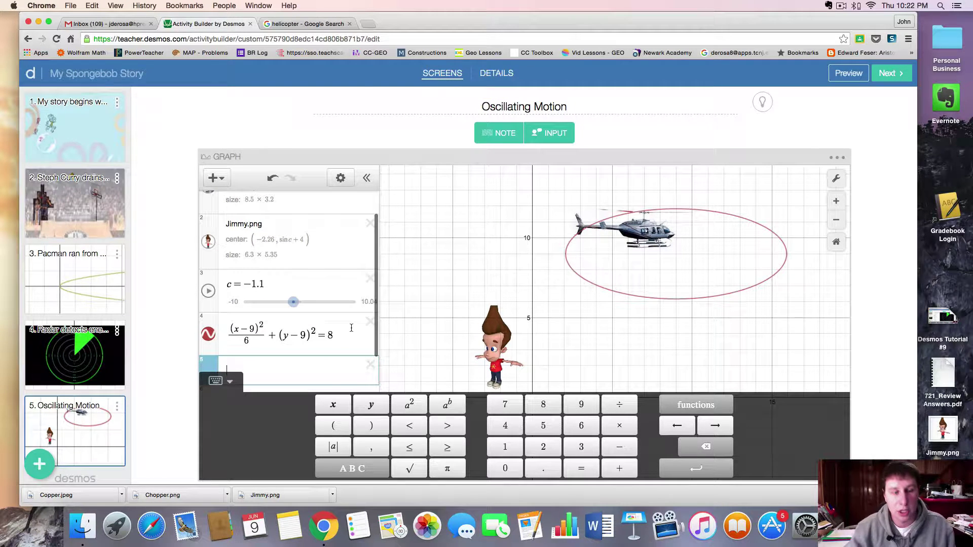
left_click(209, 335)
scroll(385, 341, "down", 2)
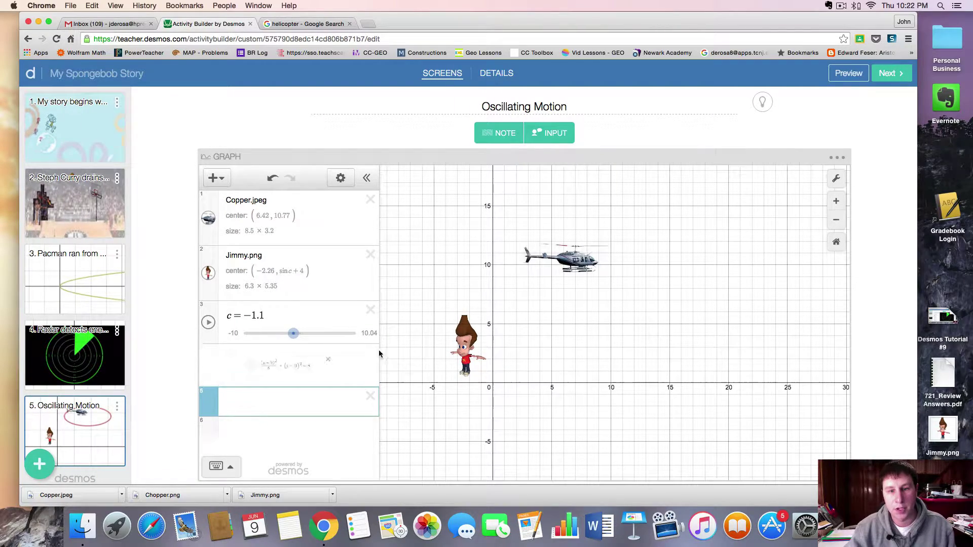
left_click(354, 355)
scroll(489, 358, "down", 2)
scroll(489, 357, "up", 4)
left_click_drag(540, 285, 598, 298)
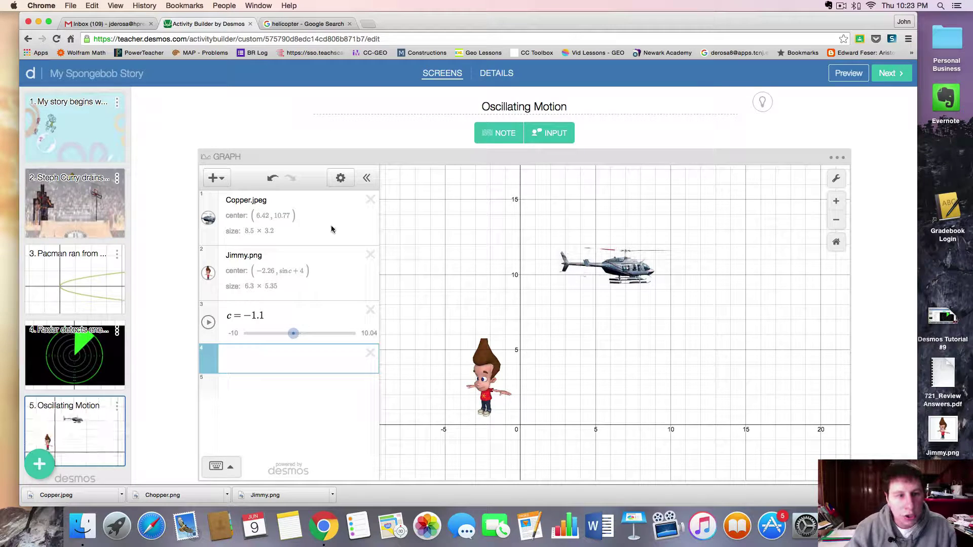
Set the helicopter image's centre to (cos c, sin c).
double_click(266, 217)
type("cosx")
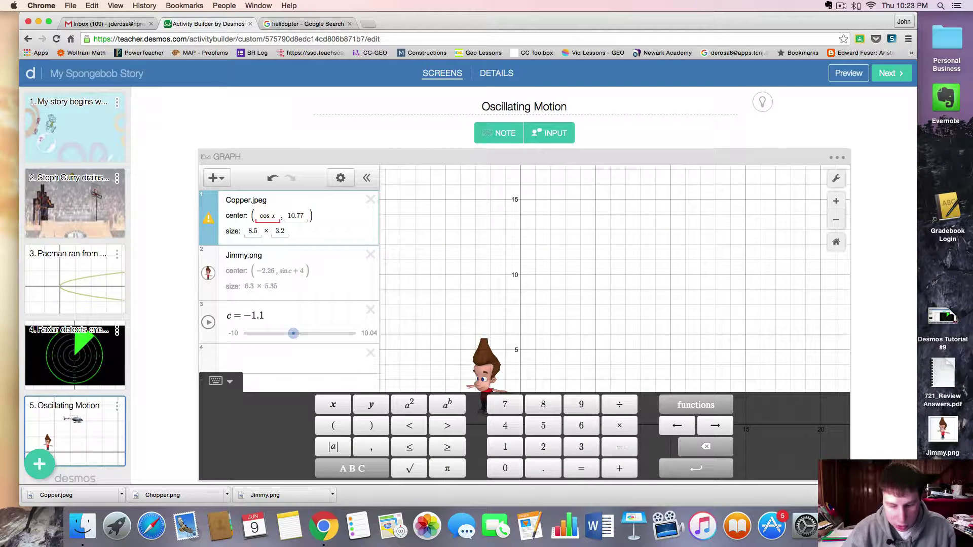
key("BackSpace")
type("c, ")
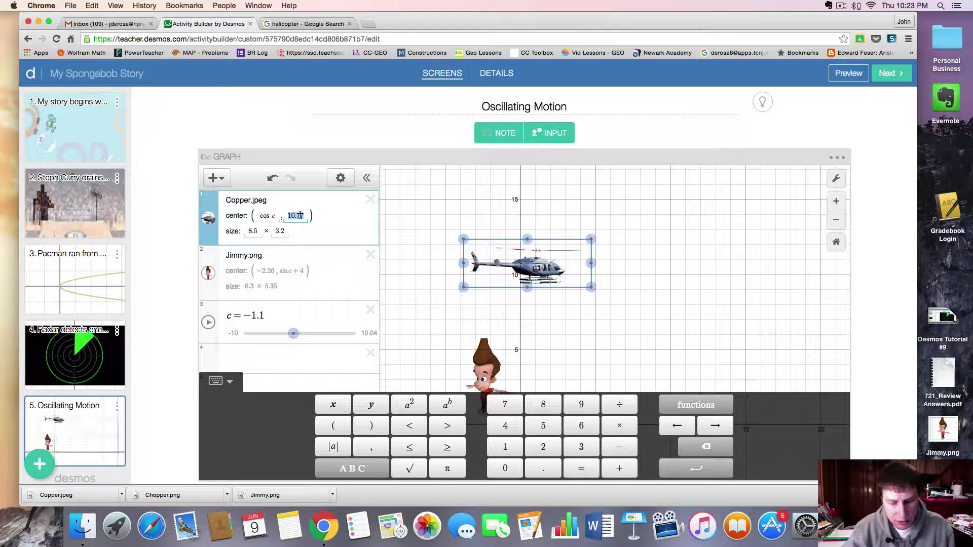
type("sin ")
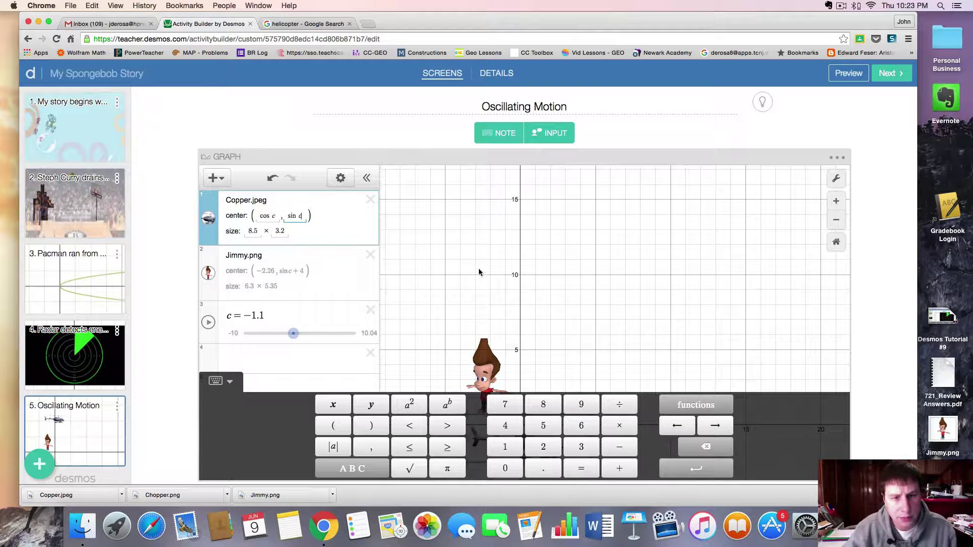
type("c")
left_click(461, 268)
Play the c animation to check how the helicopter moves, and stop it.
left_click(209, 323)
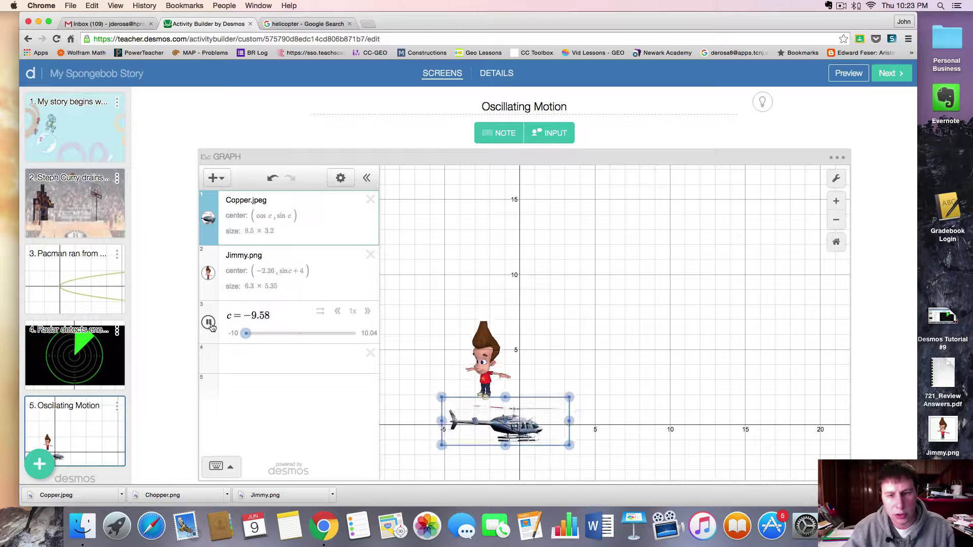
left_click_drag(580, 268, 583, 288)
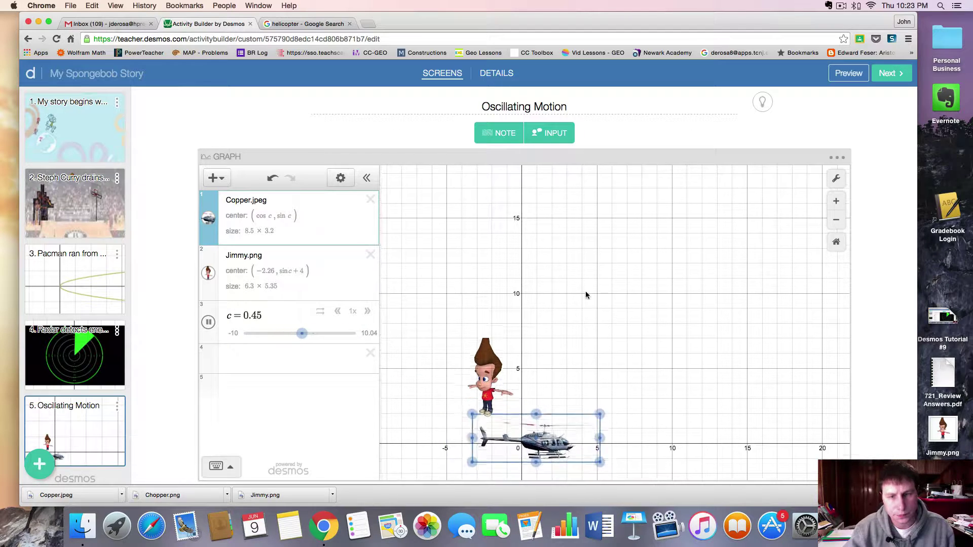
left_click(209, 322)
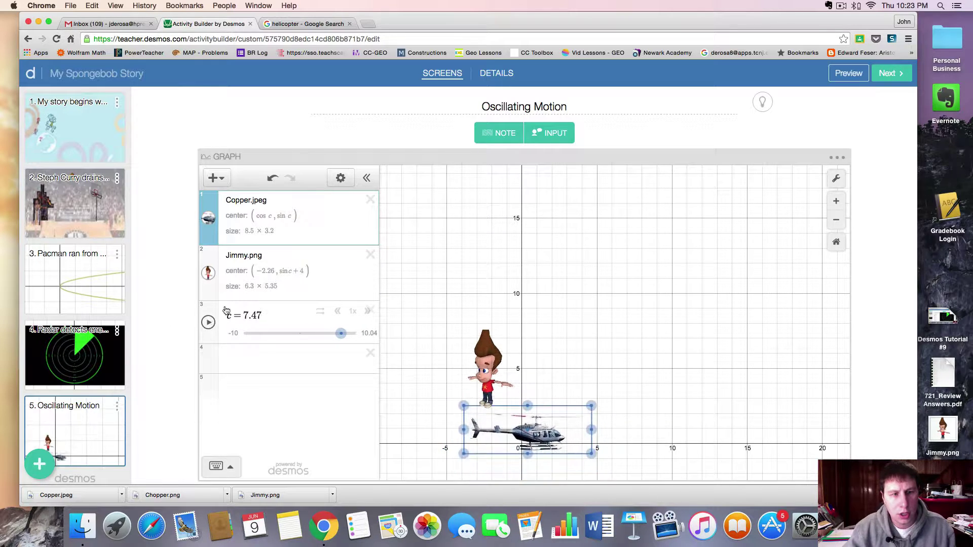
Change the helicopter's centre to (cos(c − 15) + 15, sin(c − 15) + 15).
left_click(274, 216)
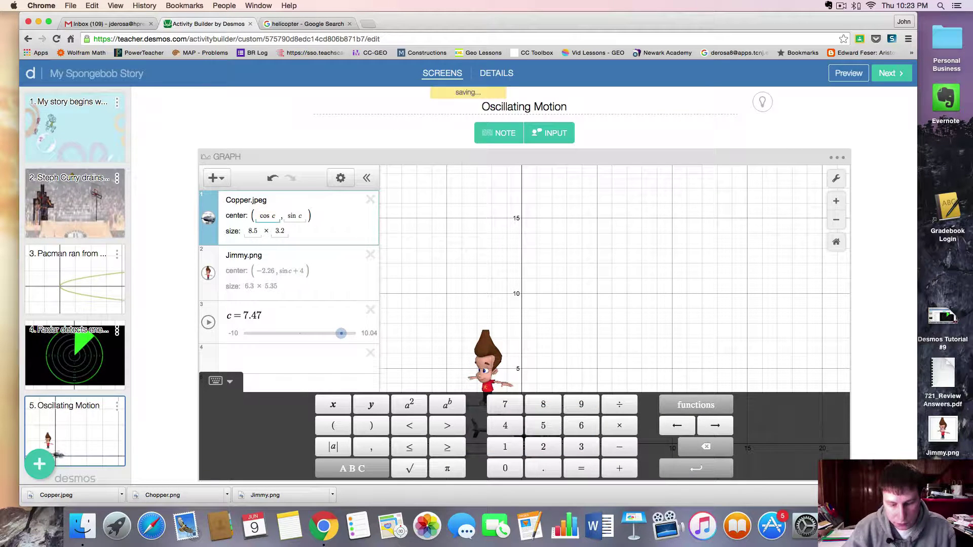
type("(")
type("-10")
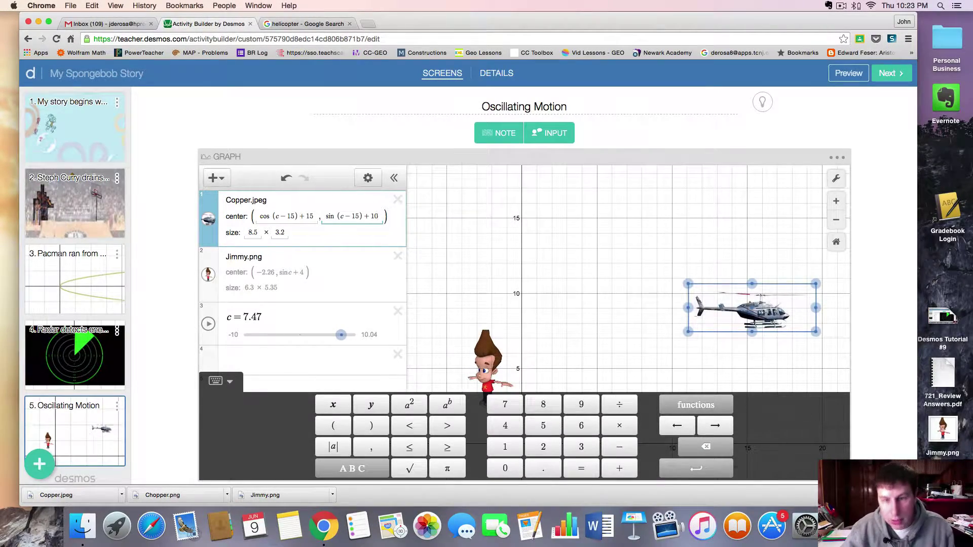
key("BackSpace")
type("5")
left_click(698, 282)
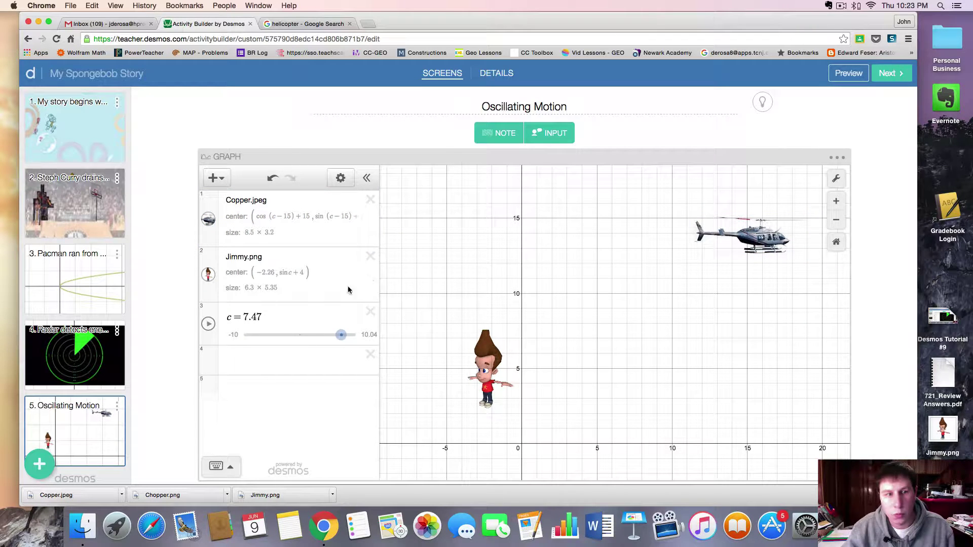
Play the c slider at 0.5x speed and change Jimmy's vertical centre coordinate to sin 4c + 4.
left_click(211, 324)
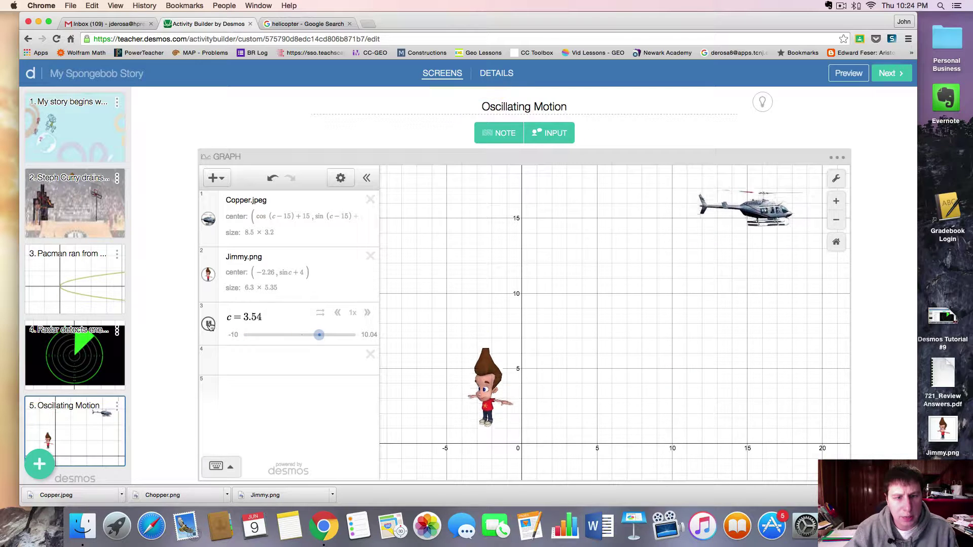
left_click(337, 314)
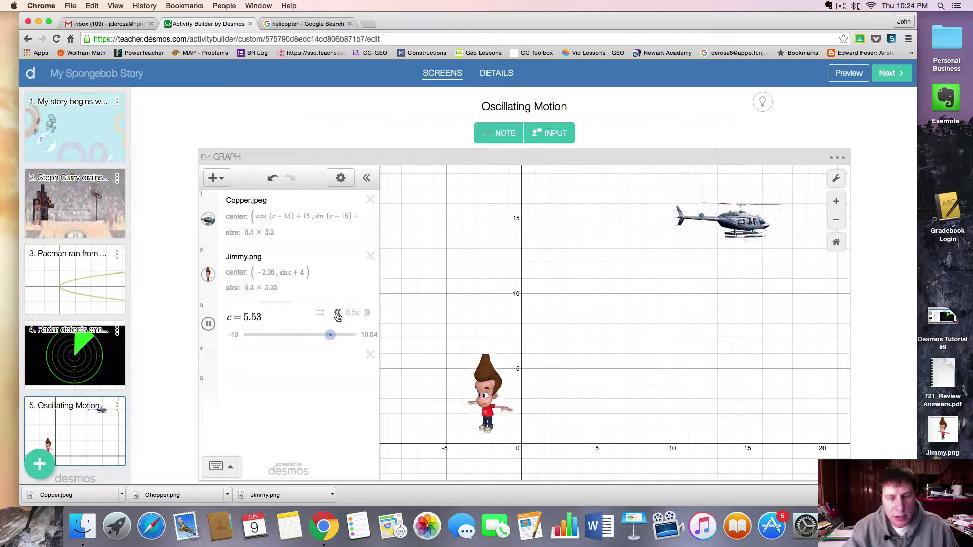
double_click(291, 276)
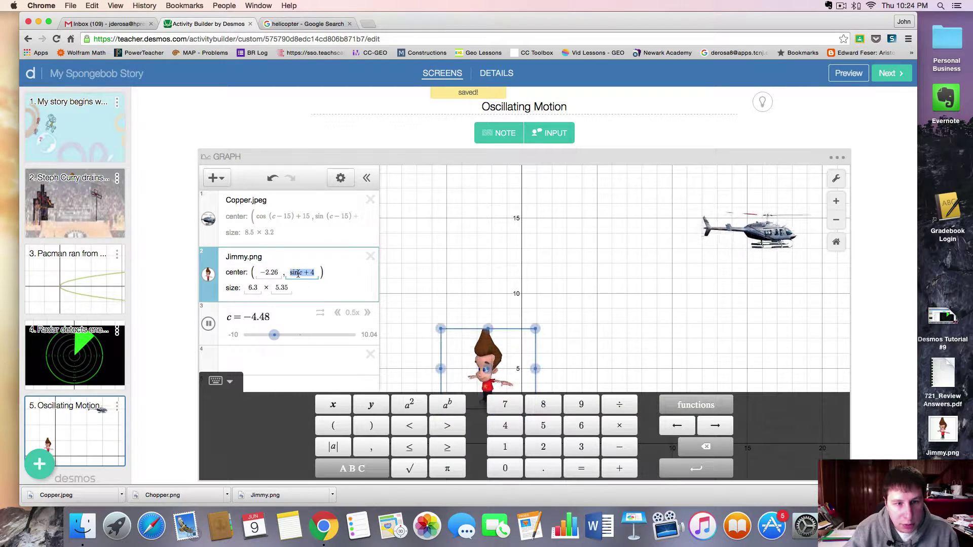
left_click(298, 274)
type("4")
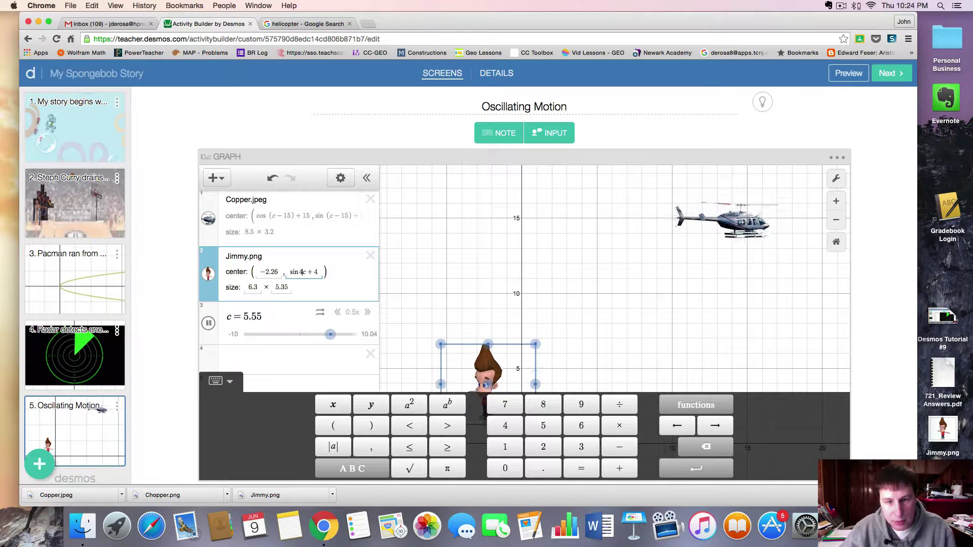
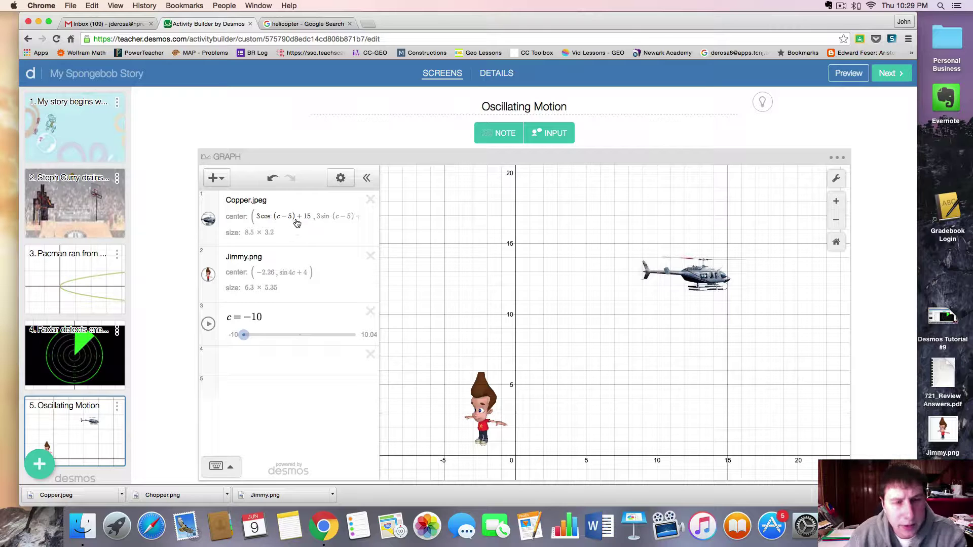
Examine the helicopter's cosine and sine centre expressions, and play the c animation to watch the path they produce.
double_click(298, 218)
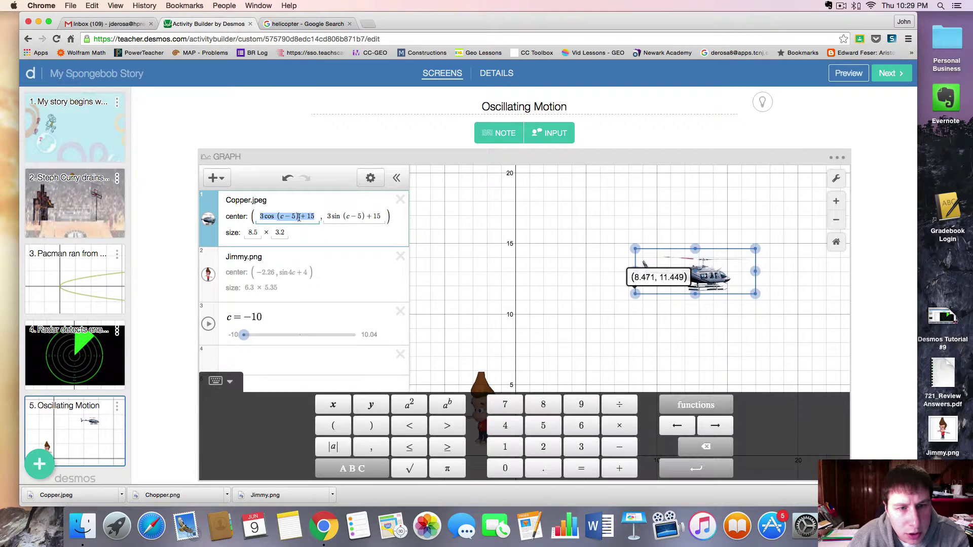
double_click(346, 220)
double_click(303, 218)
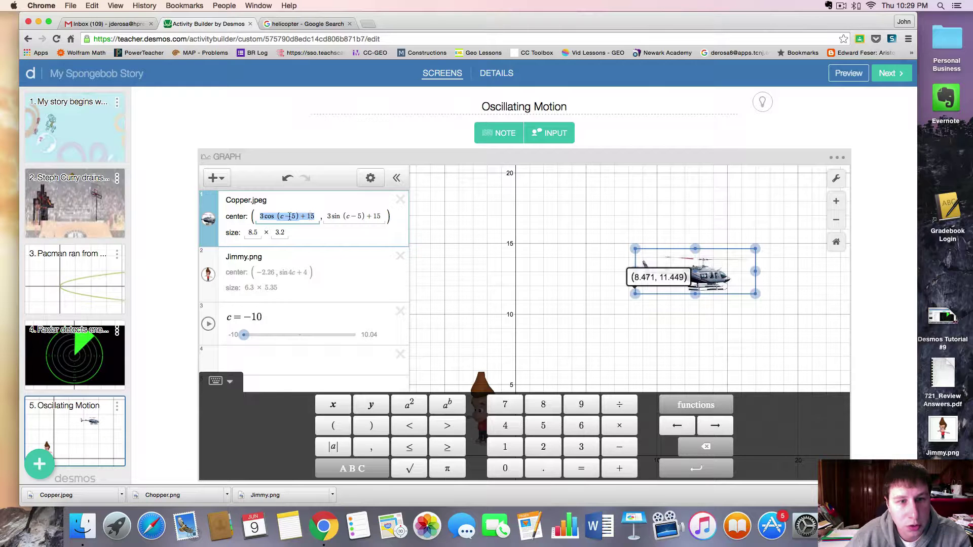
double_click(350, 219)
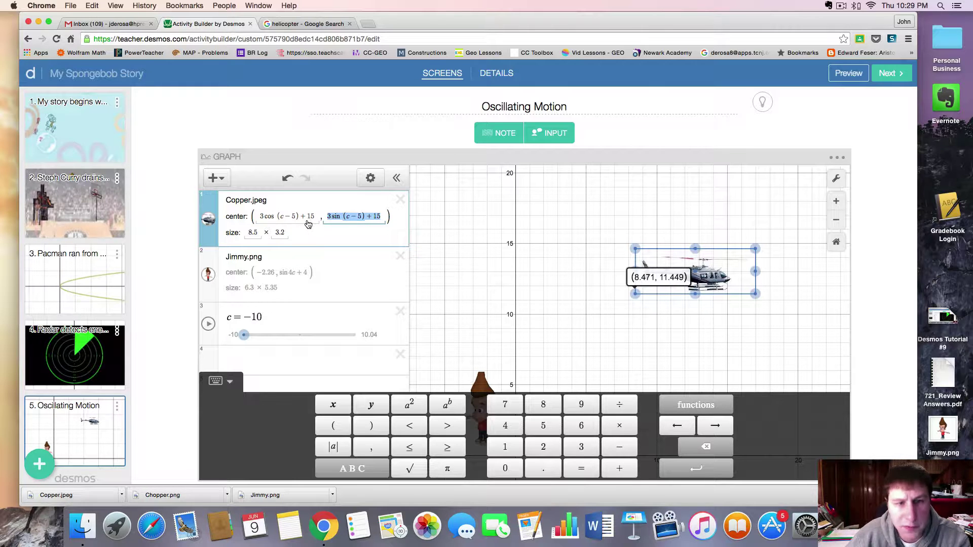
left_click(567, 271)
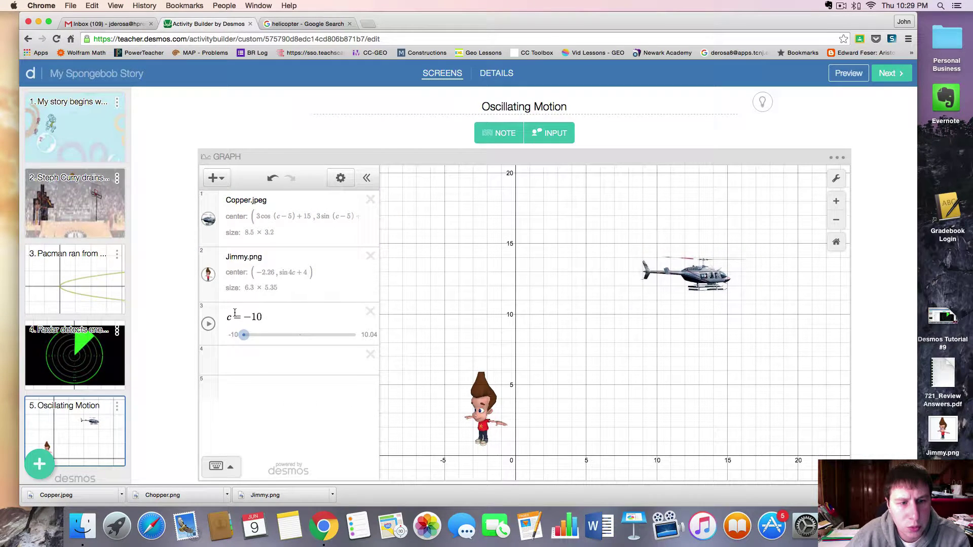
left_click(210, 326)
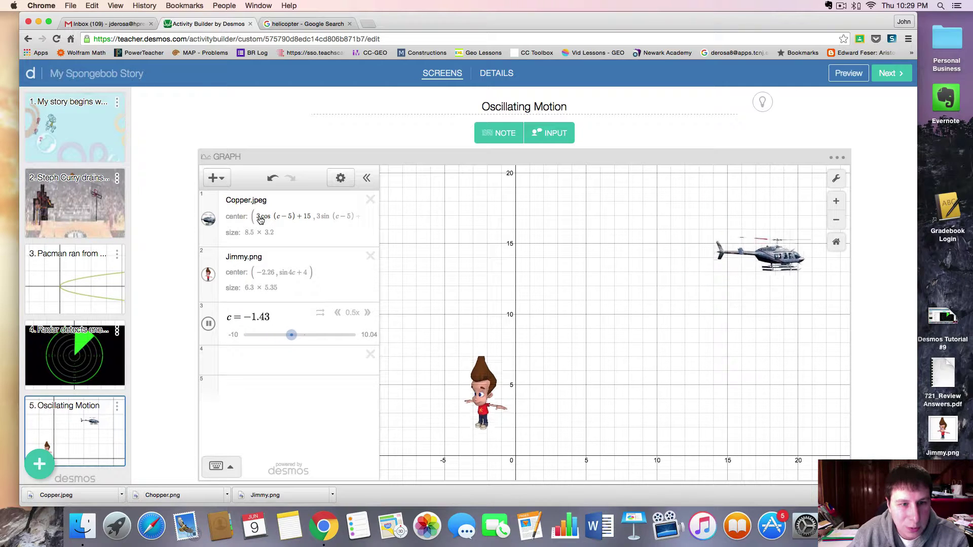
left_click(209, 323)
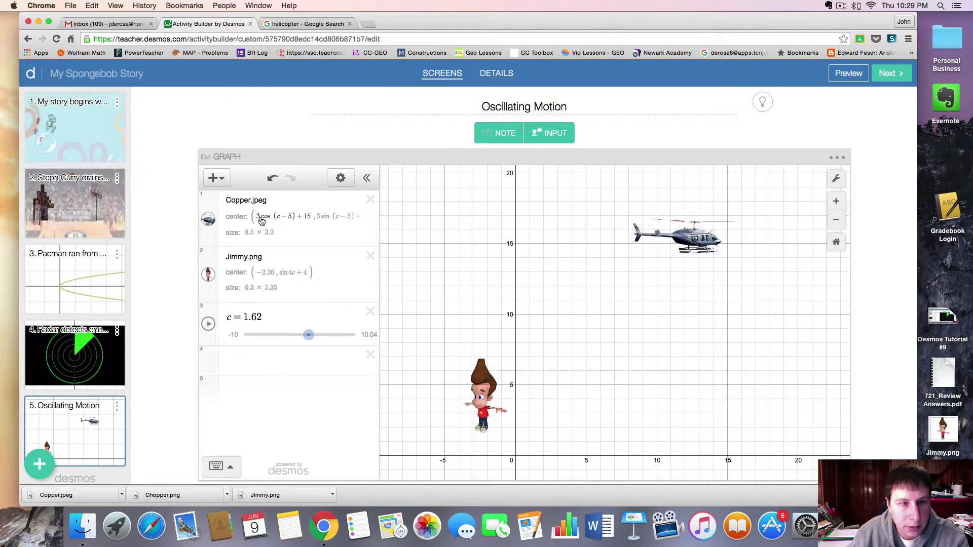
Set the helicopter's cosine multiplier to 4 and its sine multiplier to 0.5, and play c from the slider's minimum.
left_click(262, 219)
key("BackSpace")
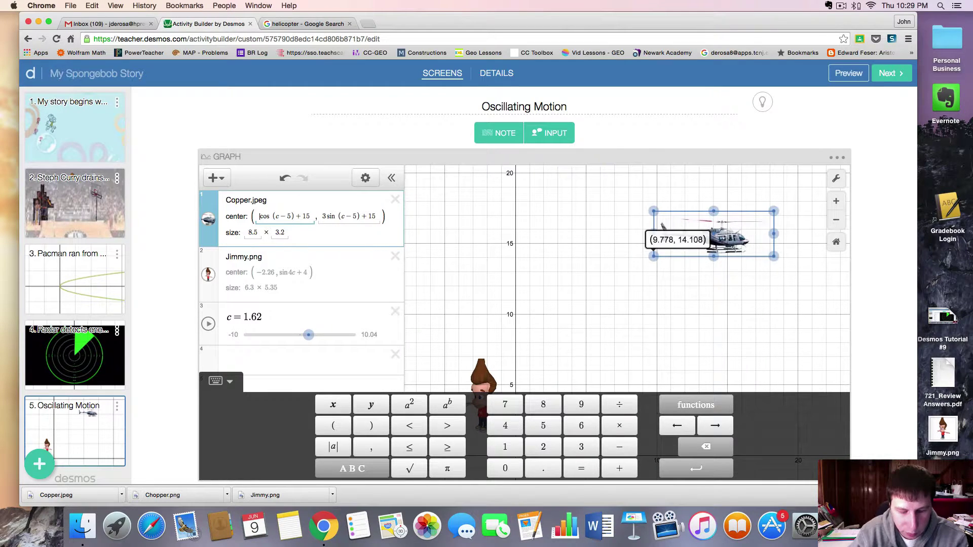
type("4")
double_click(332, 216)
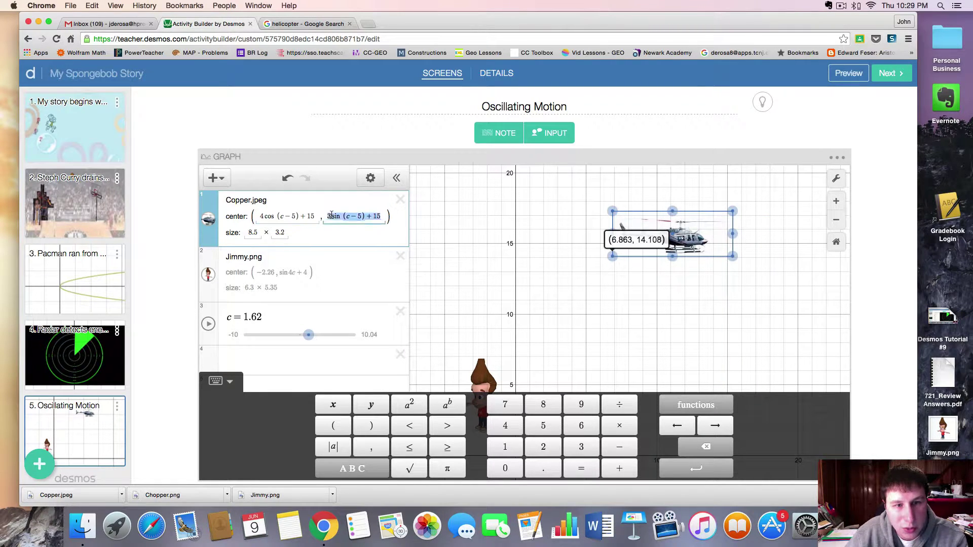
left_click(332, 216)
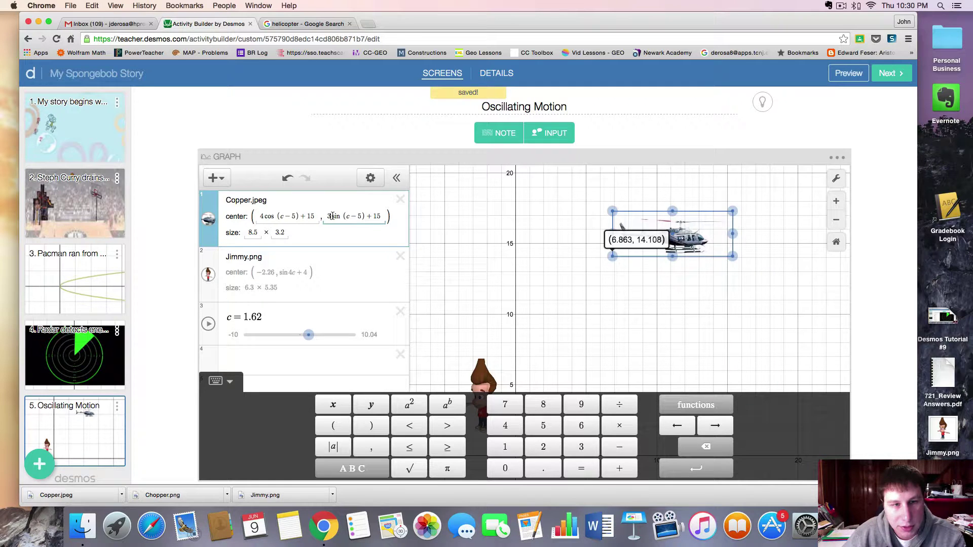
key("BackSpace")
type("0.5")
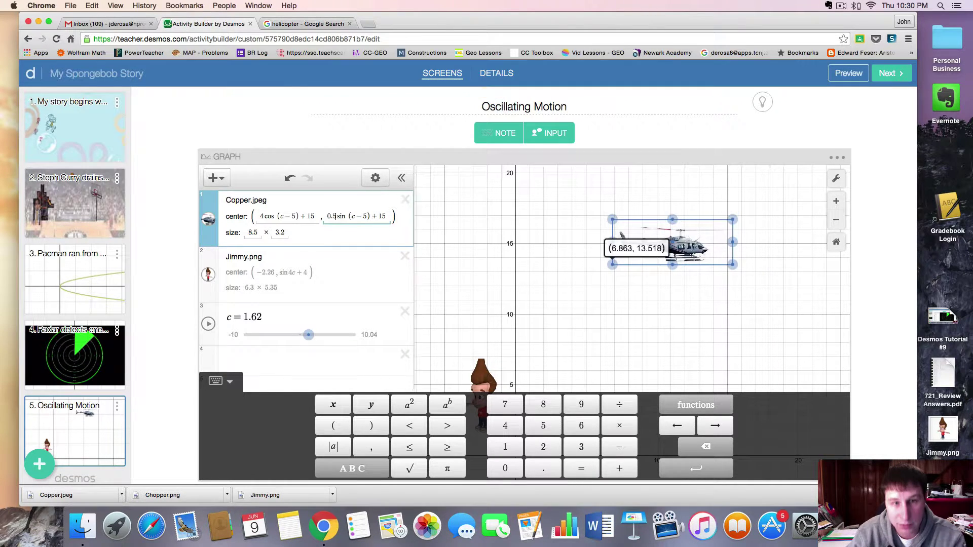
left_click(540, 273)
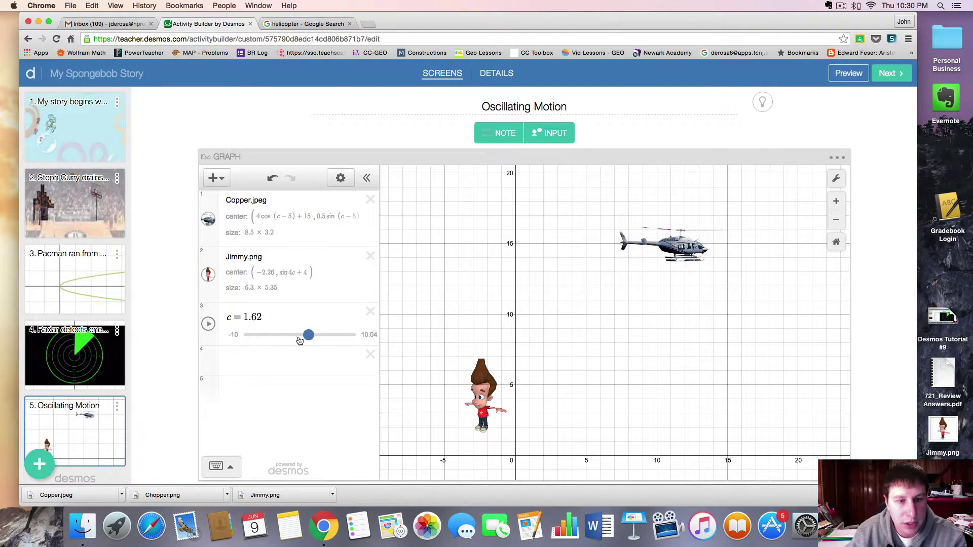
left_click_drag(299, 340, 222, 333)
left_click(209, 324)
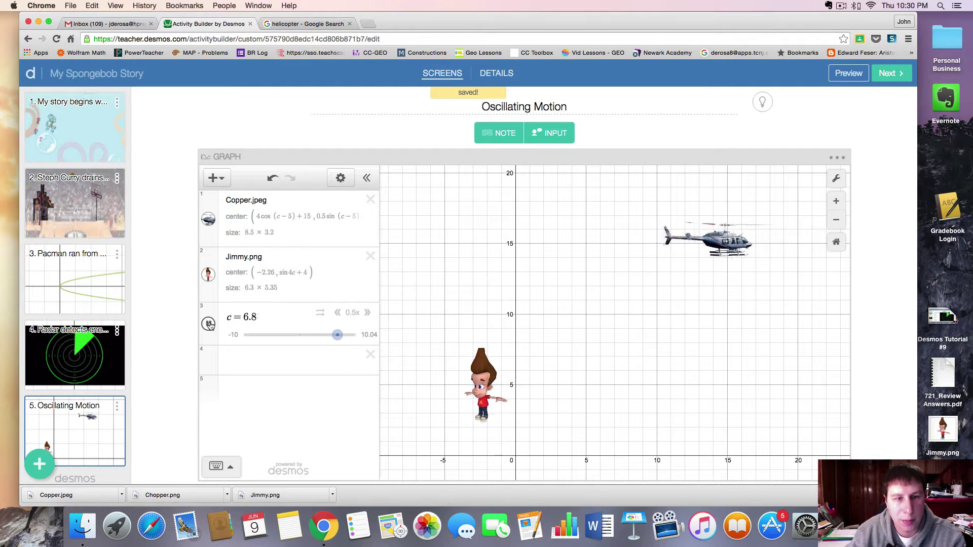
Insert a factor of 0.5 before (c − 5) in both the cosine and sine expressions of the helicopter's centre.
left_click(278, 217)
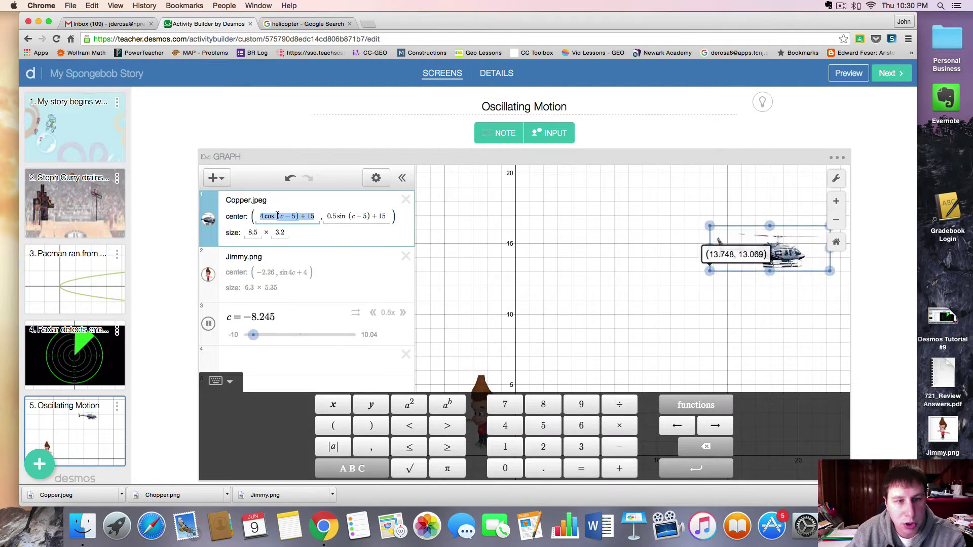
type("0.5")
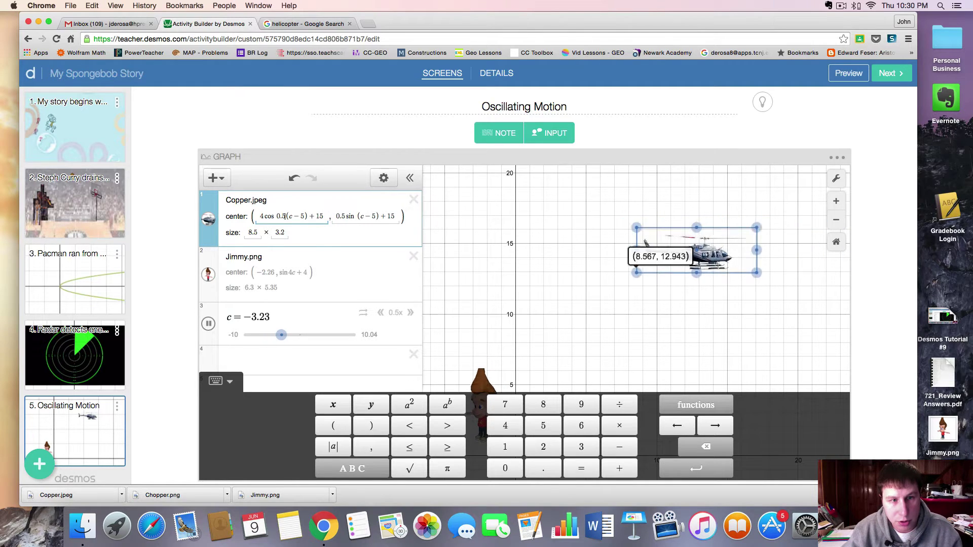
left_click(358, 216)
type("0.5")
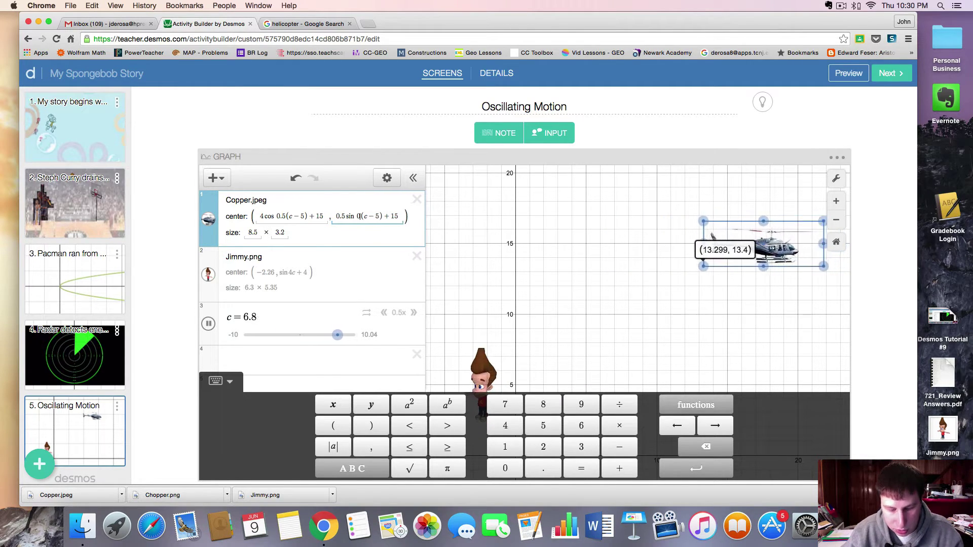
left_click(545, 245)
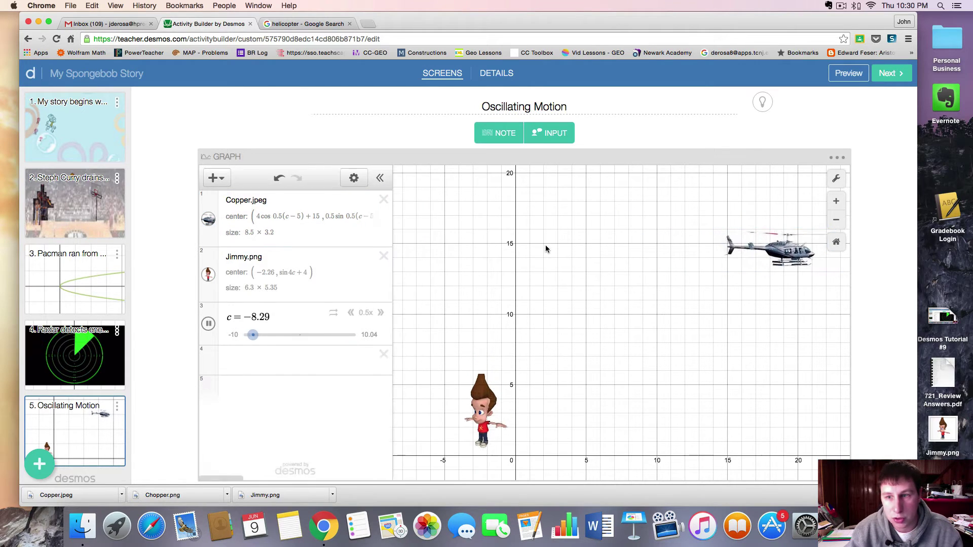